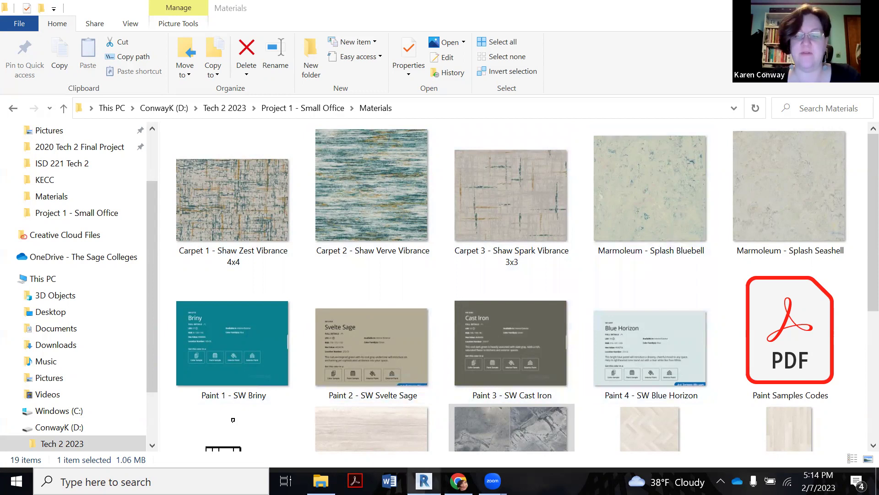
# Step: Switch from File Explorer back to the Revit Level 1 floor plan
pyautogui.click(424, 480)
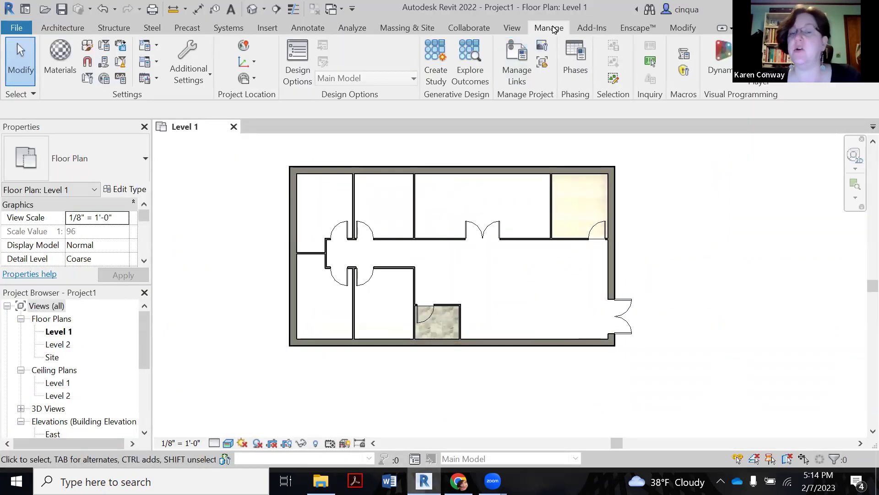
# Step: In Manage > Materials, duplicate Carpet (1) as Carpet(1) and give it a separate Red(3) appearance asset
pyautogui.click(58, 66)
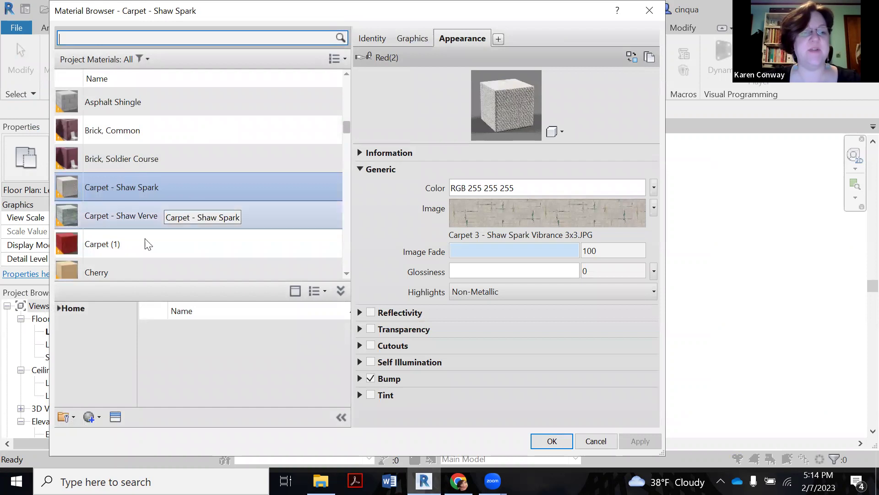
pyautogui.click(133, 246)
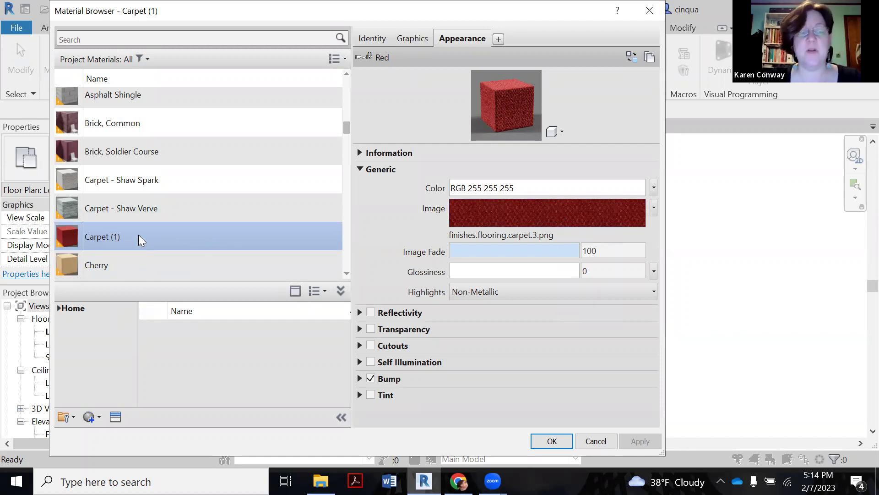
pyautogui.rightClick(140, 240)
pyautogui.click(167, 260)
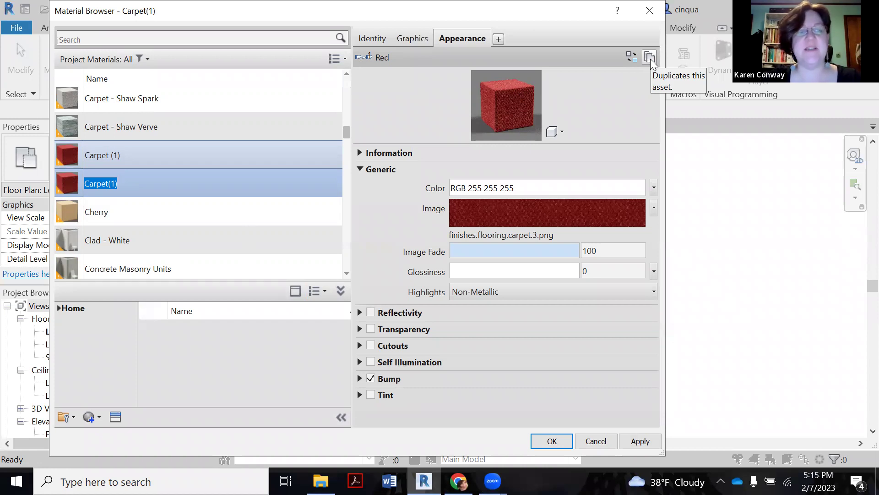
pyautogui.click(650, 57)
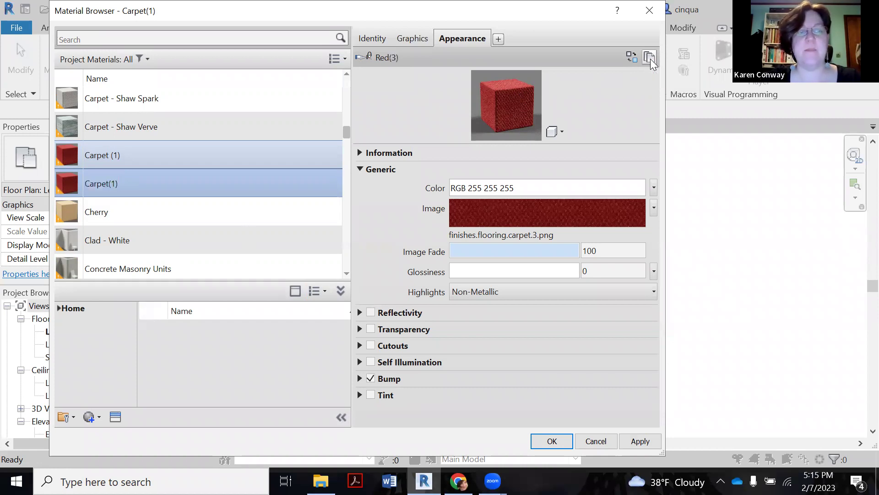
# Step: Set Carpet(1)'s appearance image to Carpet 1 - Shaw Zest Vibrance 4x4.JPG from the Materials folder
pyautogui.click(483, 234)
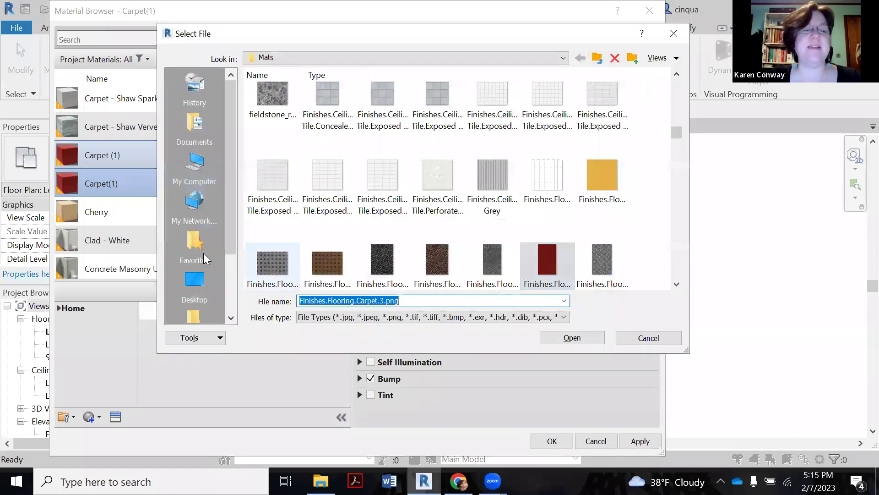
pyautogui.click(195, 166)
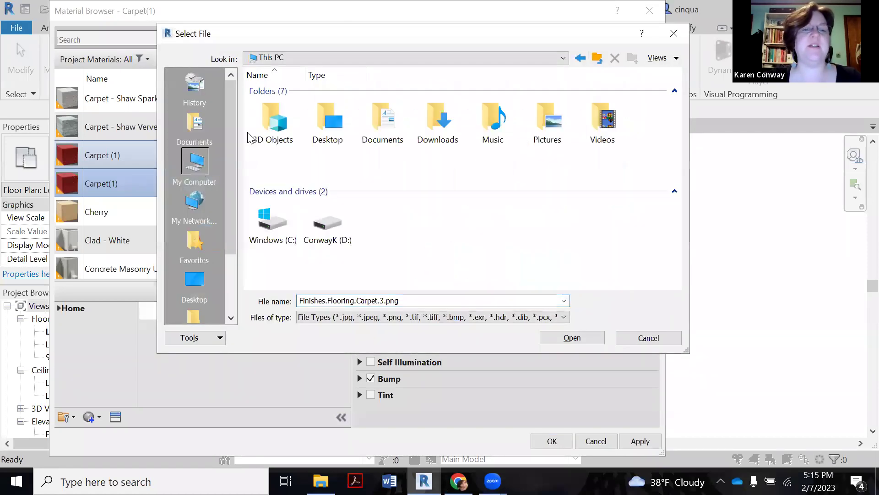
pyautogui.click(327, 229)
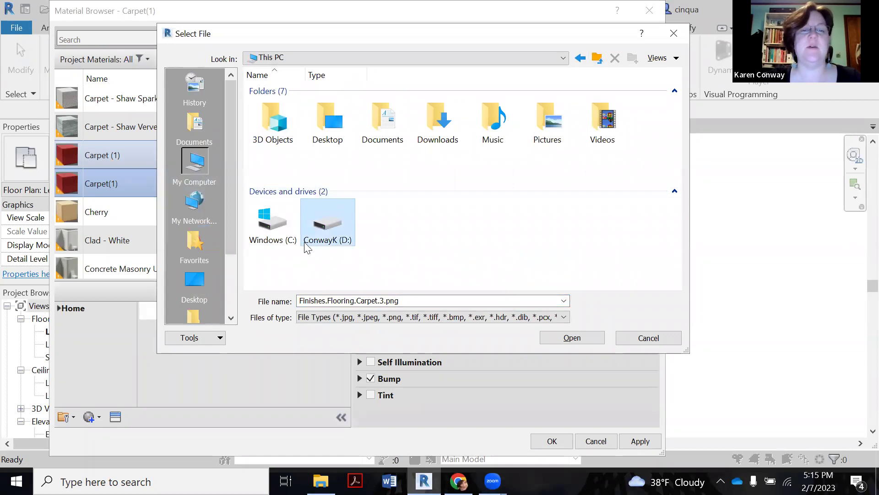
pyautogui.doubleClick(268, 223)
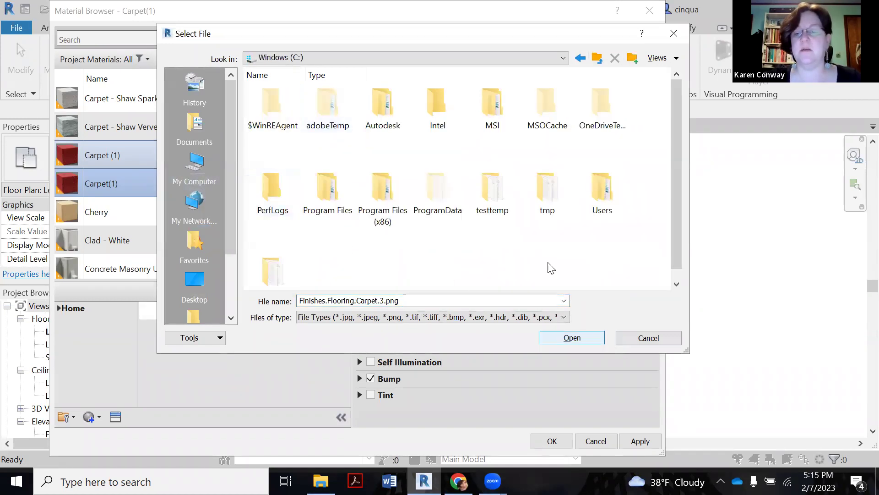
pyautogui.press('Return')
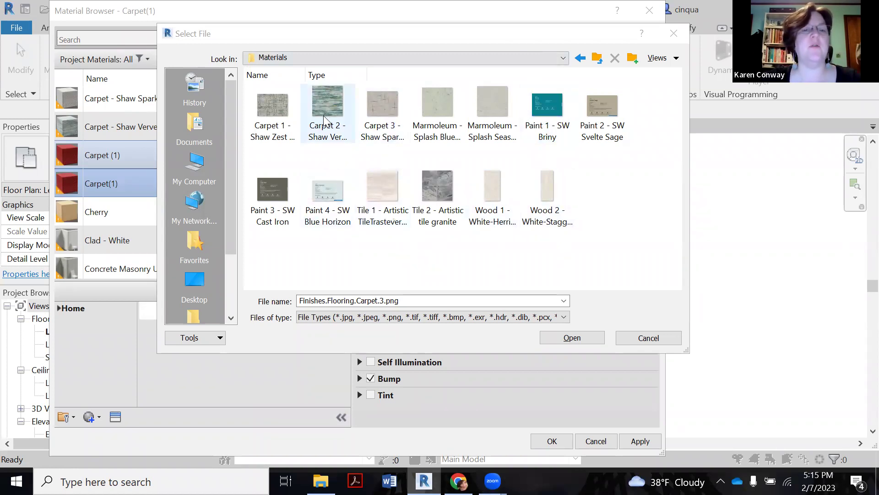
pyautogui.click(275, 120)
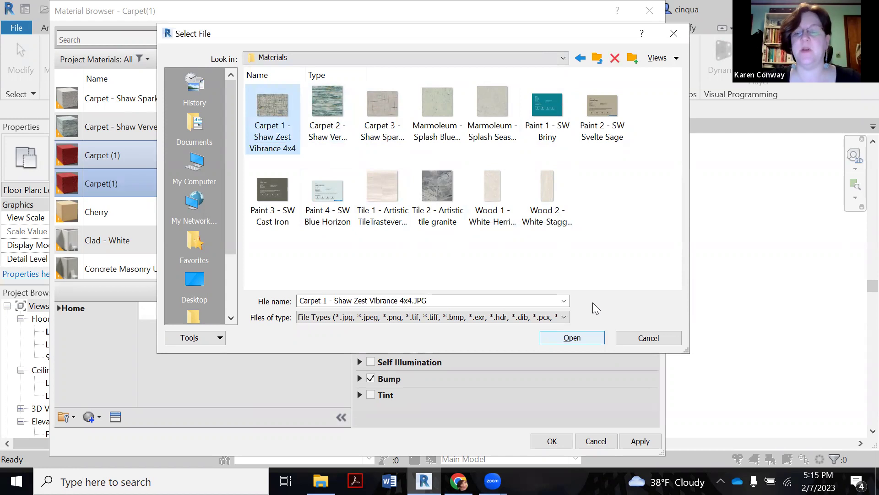
pyautogui.press('Return')
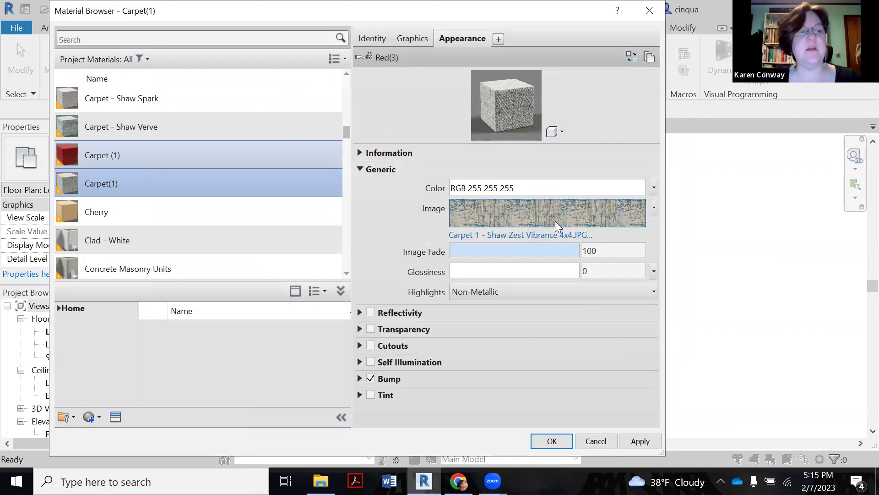
# Step: Rename the Carpet(1) material to 'Carpet - Shaw Zest'
pyautogui.rightClick(154, 184)
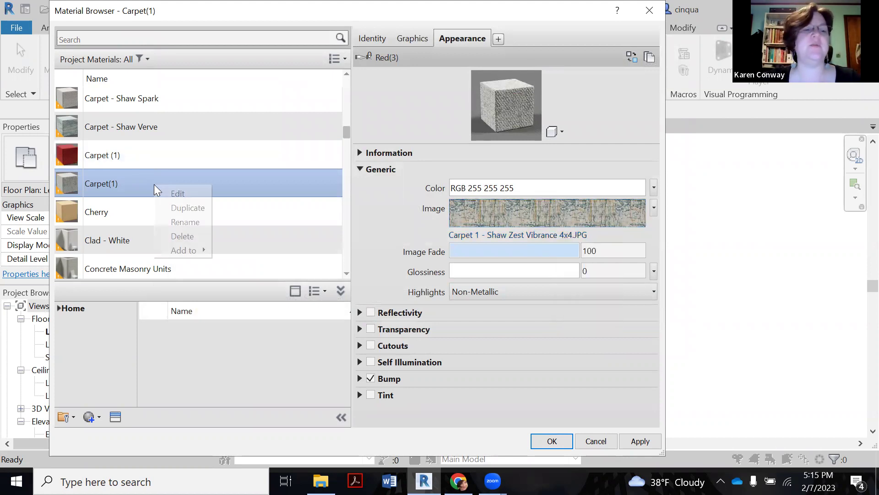
pyautogui.click(176, 220)
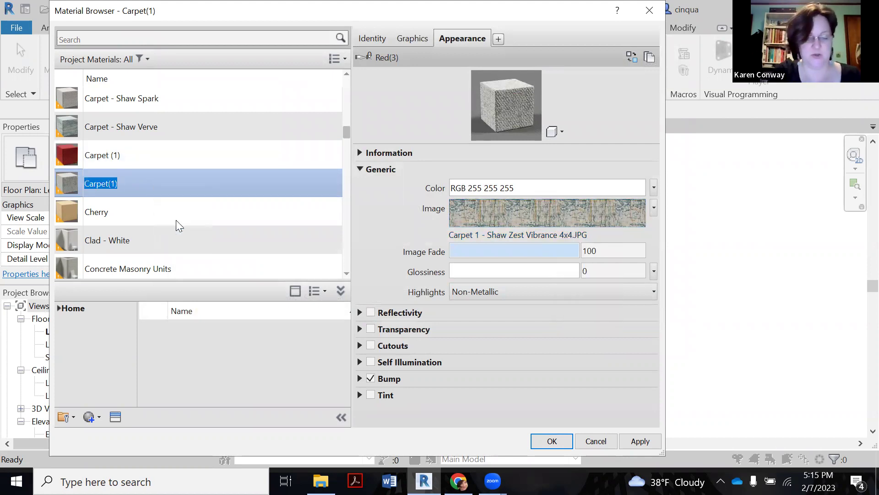
pyautogui.write('Carp')
pyautogui.press('BackSpace')
pyautogui.press('BackSpace')
pyautogui.write('rp')
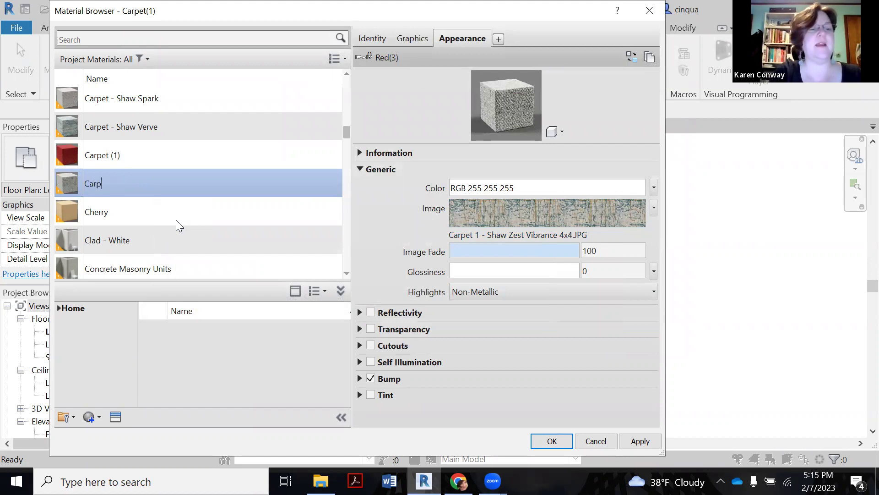
pyautogui.write('et - ')
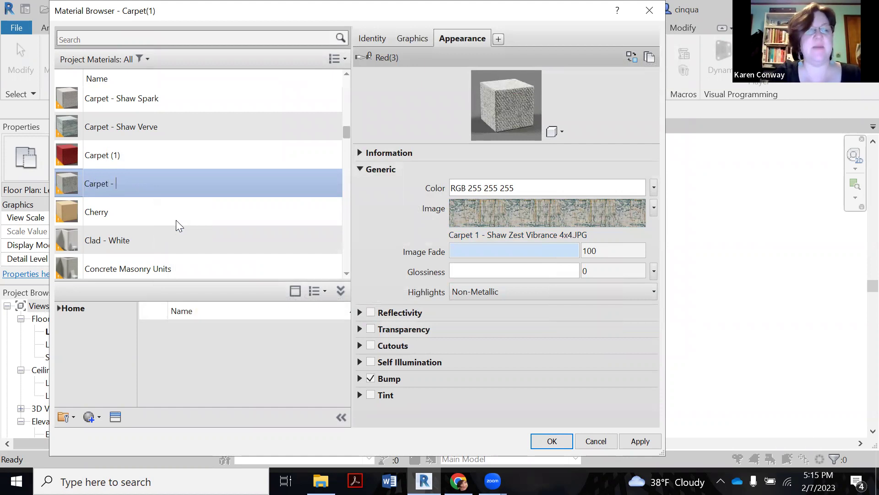
pyautogui.write('Zes')
pyautogui.press('BackSpace')
pyautogui.press('BackSpace')
pyautogui.press('BackSpace')
pyautogui.write('S')
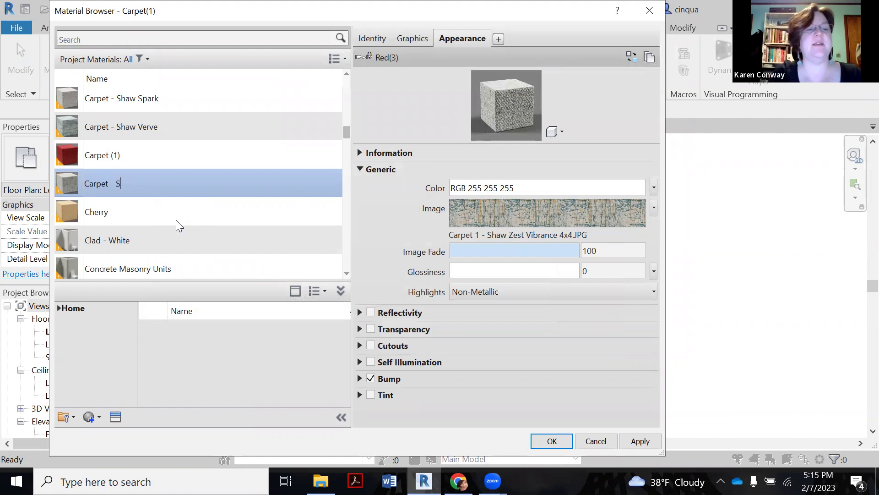
pyautogui.write('haw Zest')
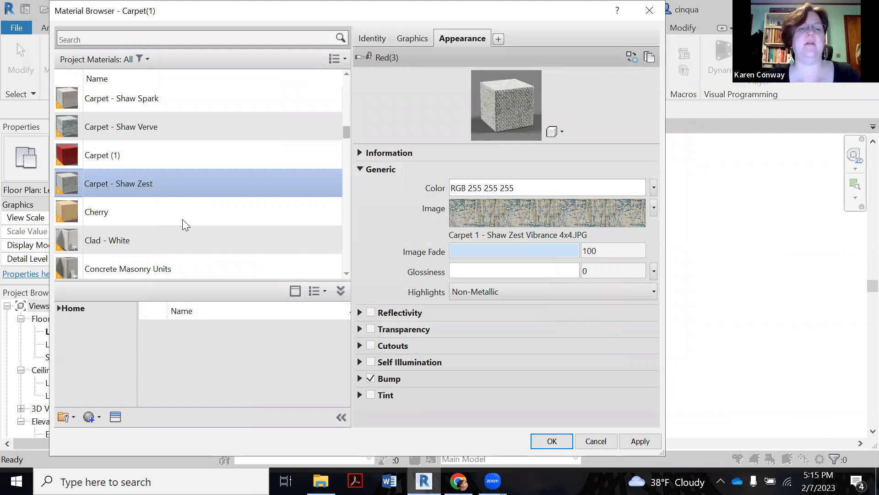
pyautogui.press('Return')
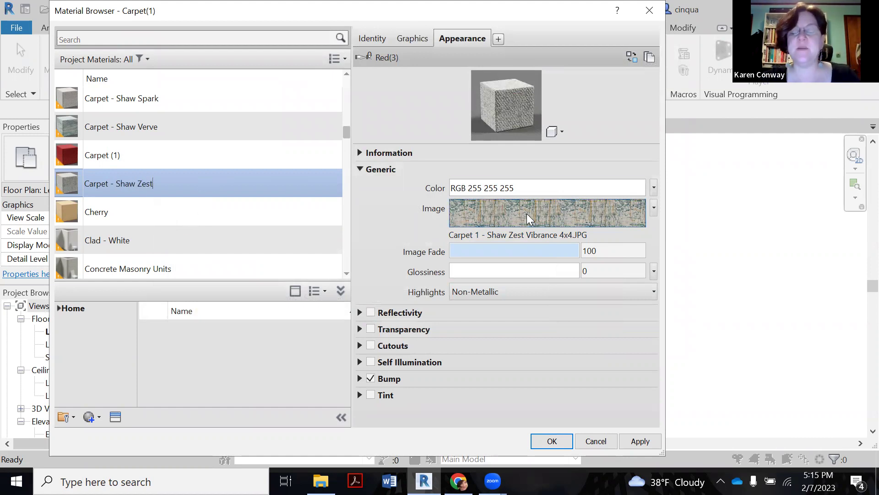
pyautogui.moveTo(527, 218)
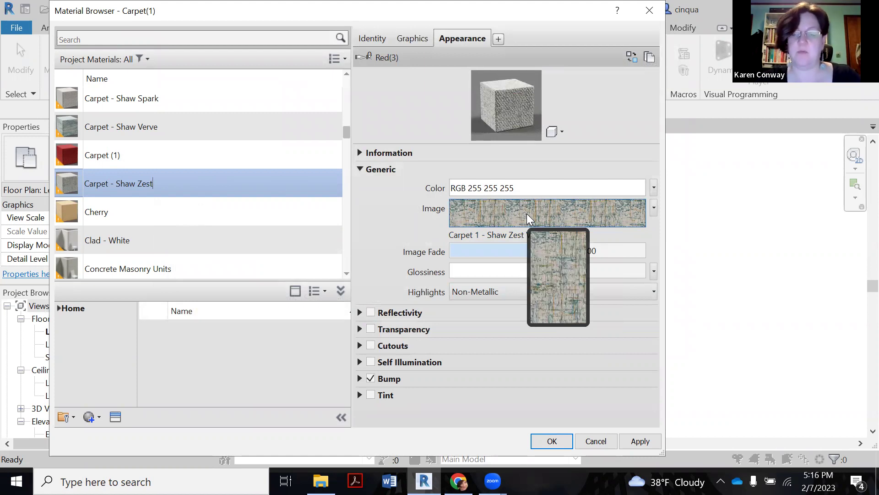
# Step: In the Texture Editor, set the Shaw Zest sample width and height, unlinked, to 6'-0" each
pyautogui.click(526, 213)
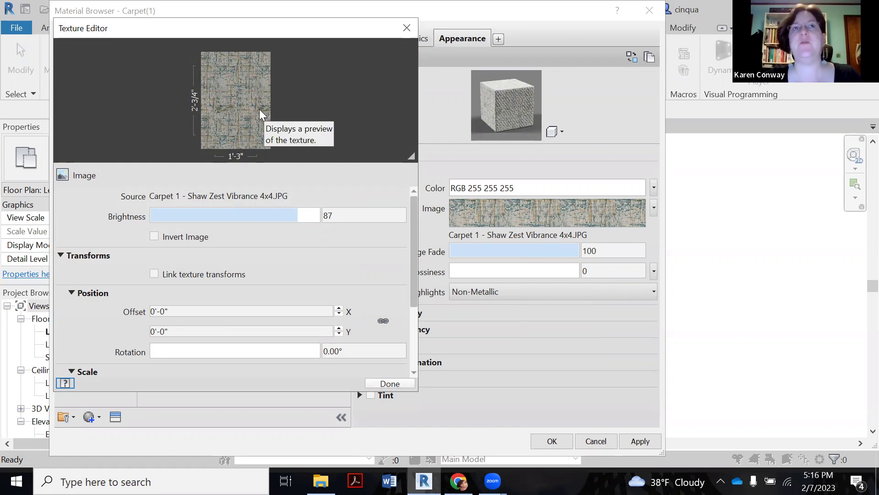
pyautogui.scroll(-3, 81, 326)
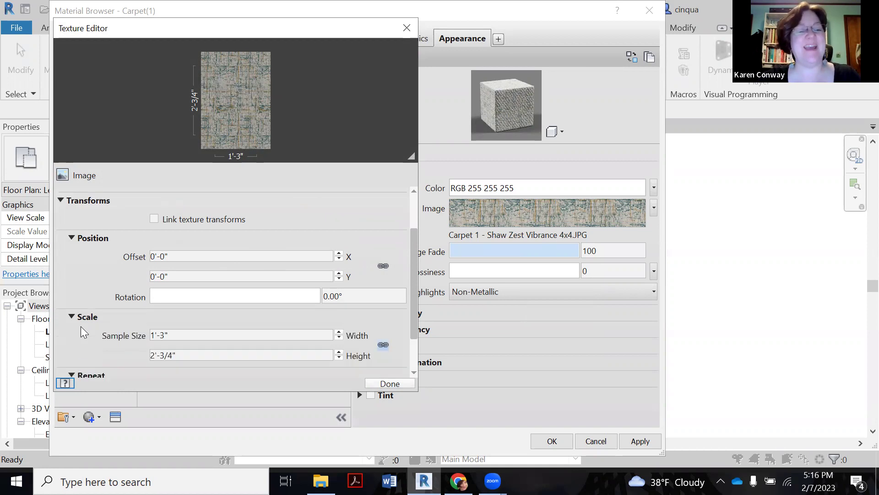
pyautogui.scroll(-1, 80, 326)
pyautogui.click(200, 309)
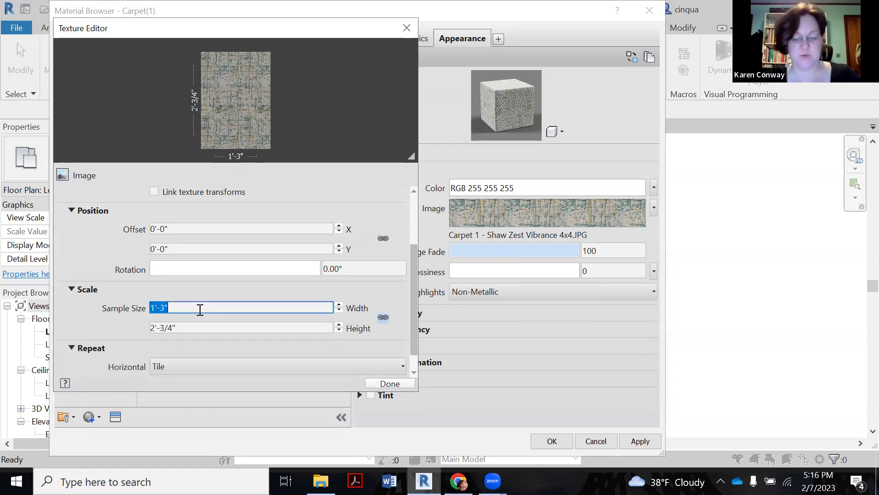
pyautogui.write("6'")
pyautogui.press('Tab')
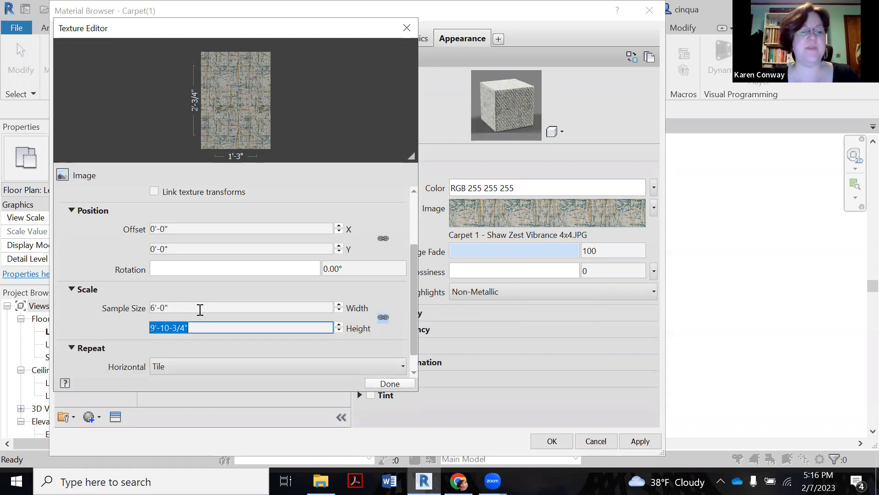
pyautogui.click(384, 317)
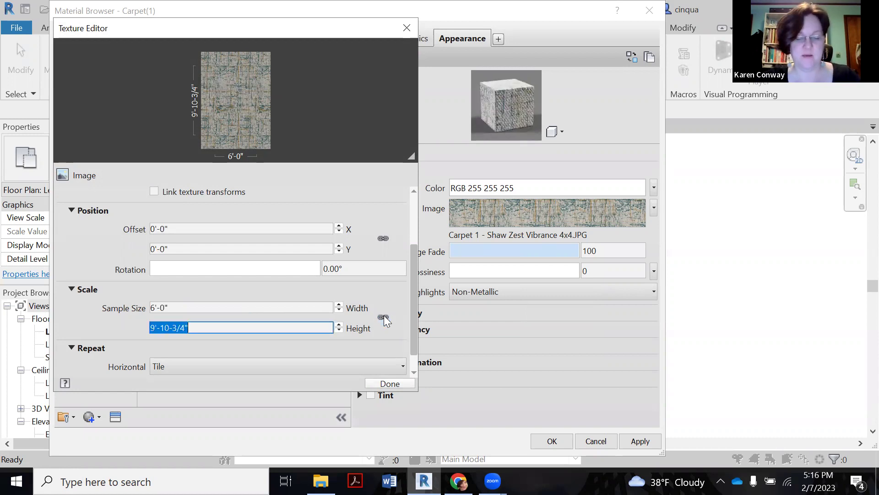
pyautogui.write('6')
pyautogui.click(88, 316)
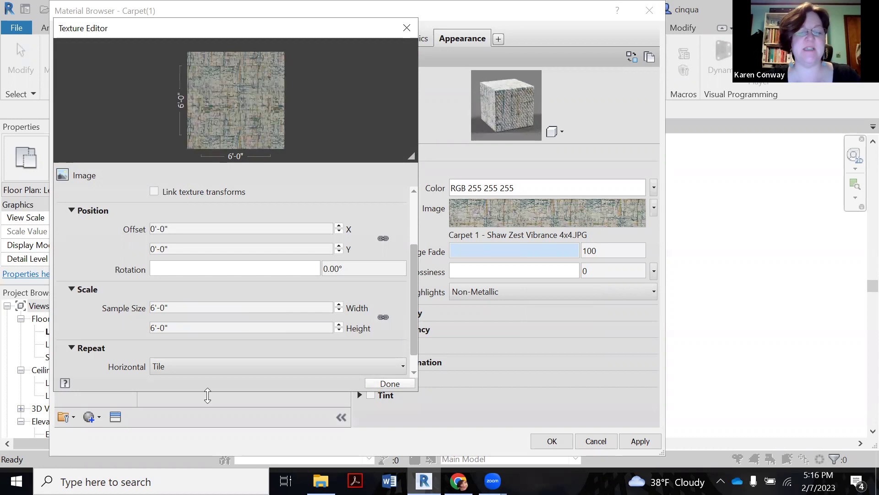
pyautogui.click(379, 384)
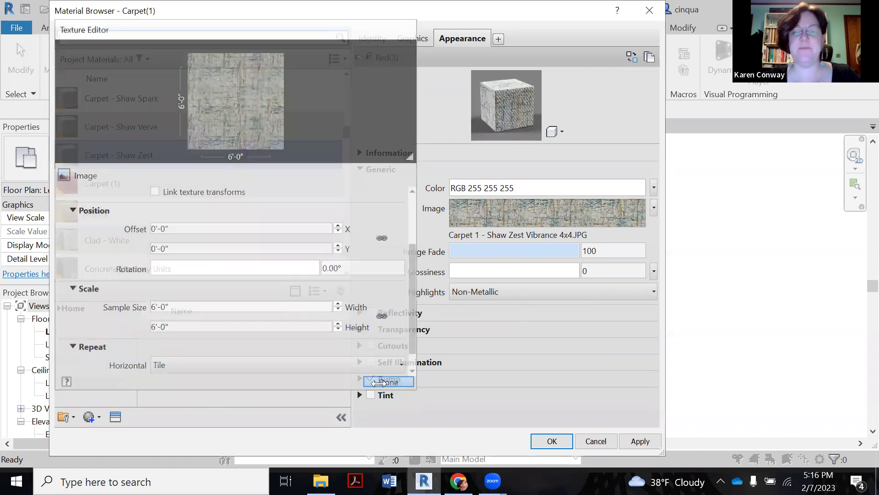
# Step: Enable Use Render Appearance for Shaw Zest shading, apply, and close the Material Browser with OK
pyautogui.click(413, 40)
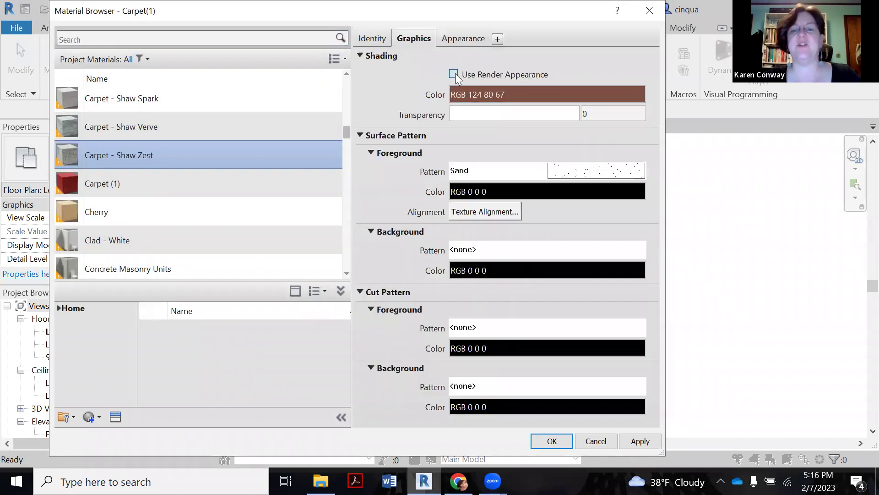
pyautogui.click(453, 74)
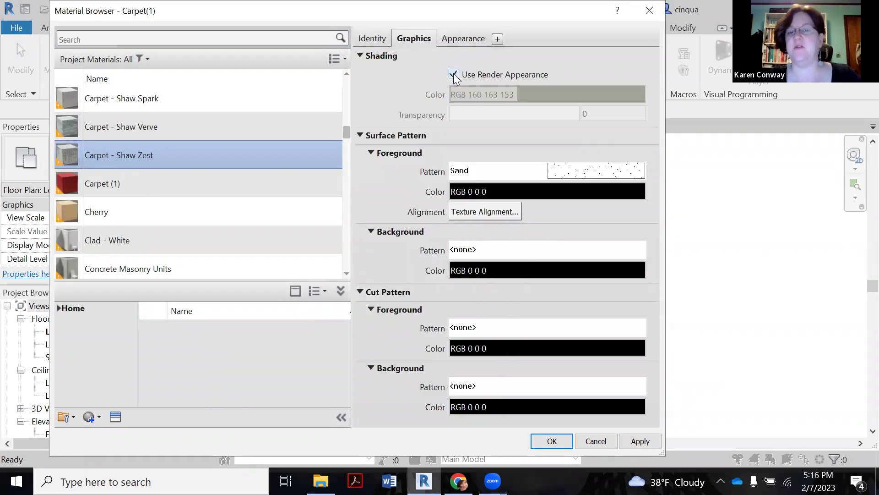
pyautogui.click(461, 40)
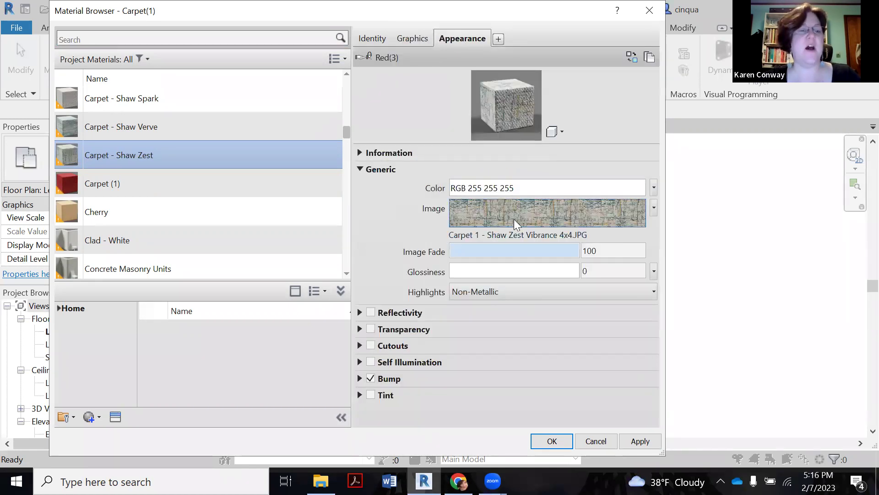
pyautogui.click(640, 441)
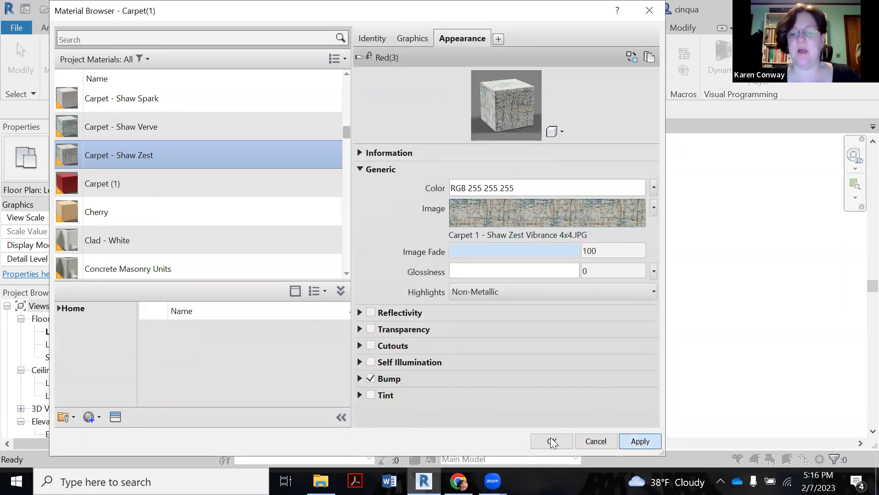
pyautogui.click(561, 445)
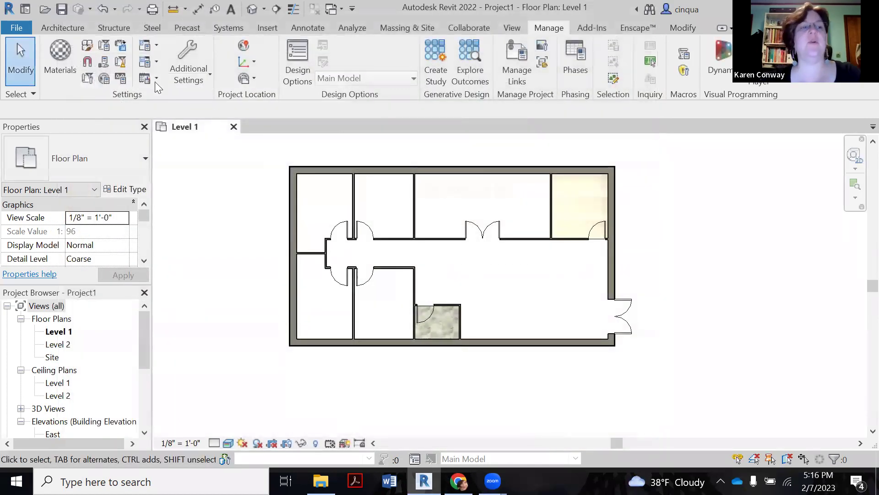
# Step: Start an architectural floor from Architecture > Floor > Floor: Architectural
pyautogui.click(63, 29)
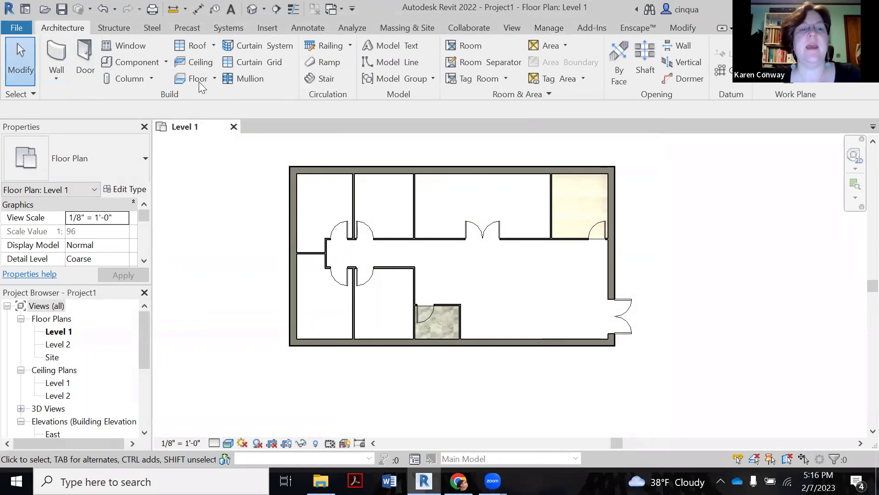
pyautogui.click(213, 77)
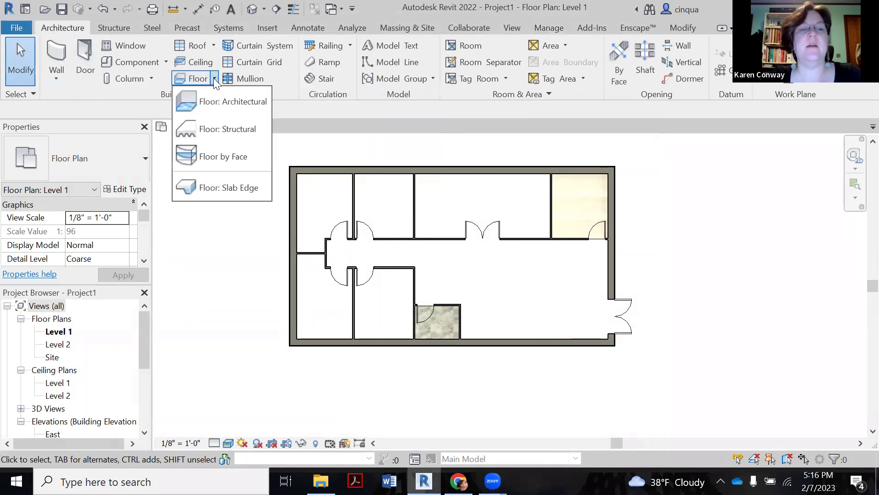
pyautogui.click(226, 108)
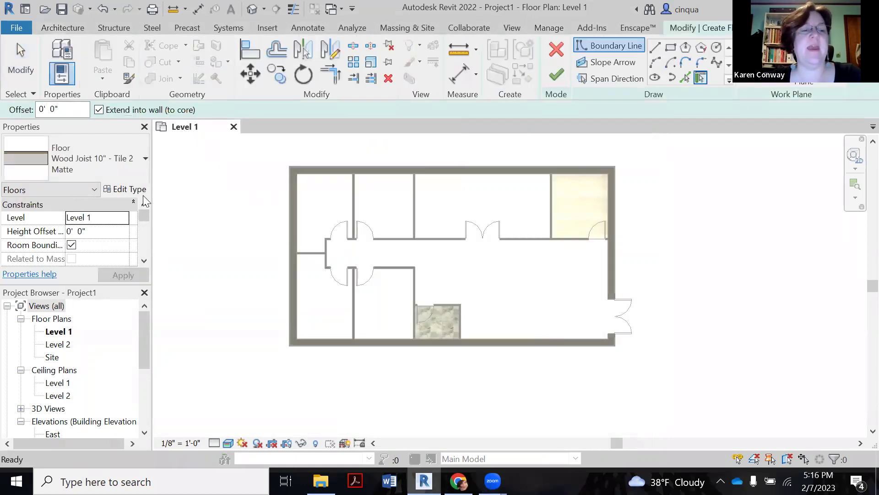
# Step: Set the floor type to Wood Truss Joist 12" - Carpet Finish in the type selector
pyautogui.click(122, 165)
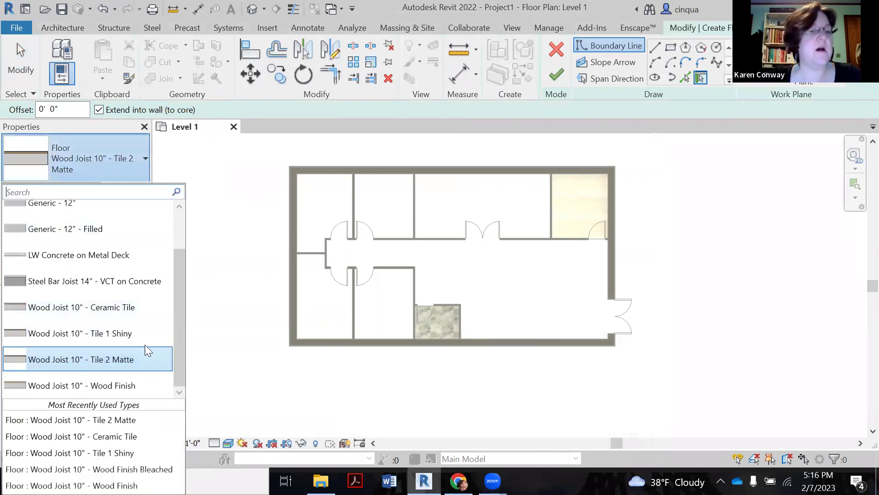
pyautogui.scroll(1, 145, 344)
pyautogui.scroll(-1, 145, 344)
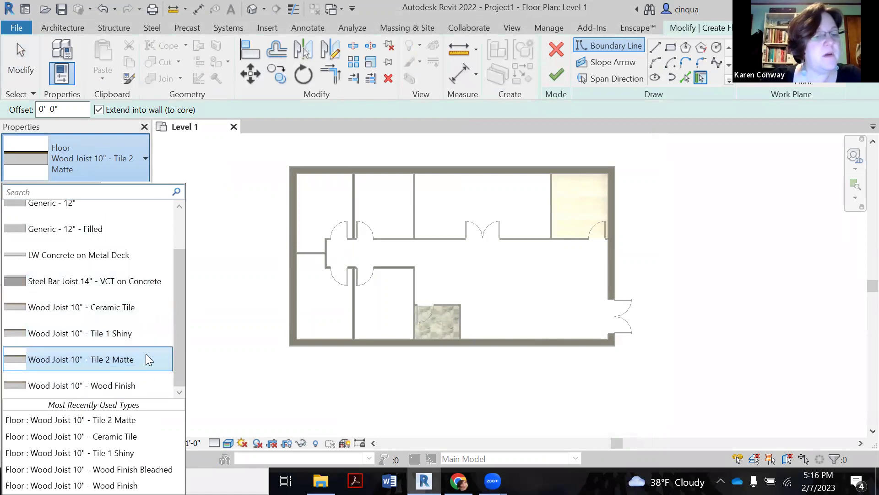
pyautogui.scroll(2, 145, 353)
pyautogui.scroll(-2, 142, 340)
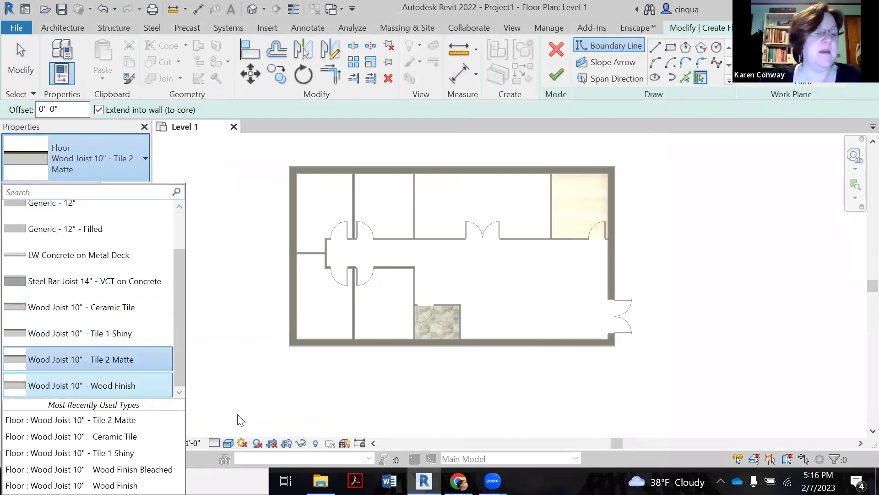
pyautogui.scroll(2, 76, 231)
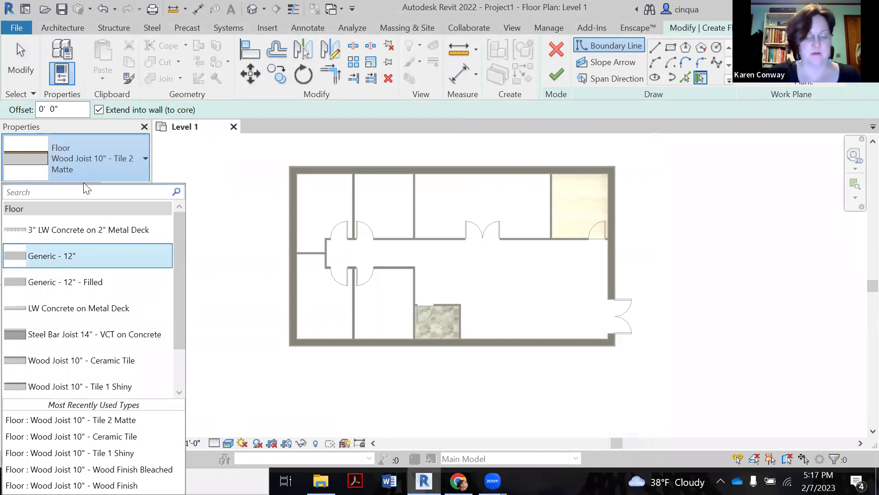
pyautogui.write('carpet')
pyautogui.press('Return')
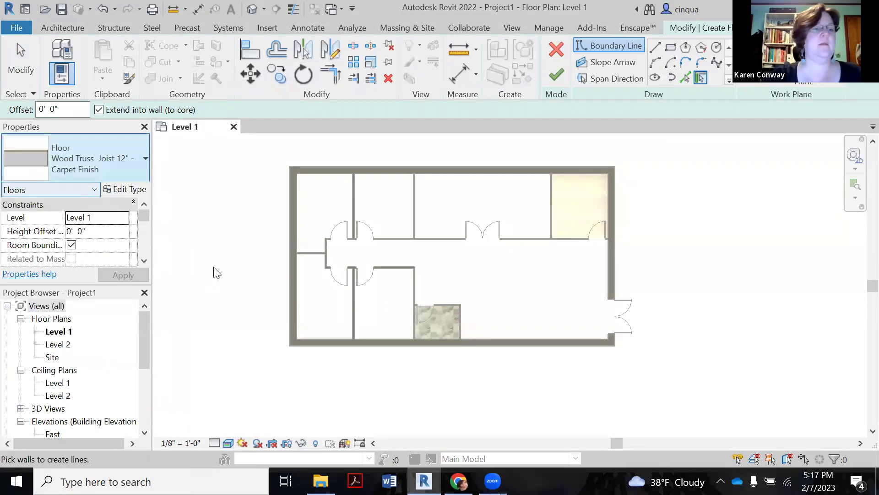
pyautogui.click(128, 152)
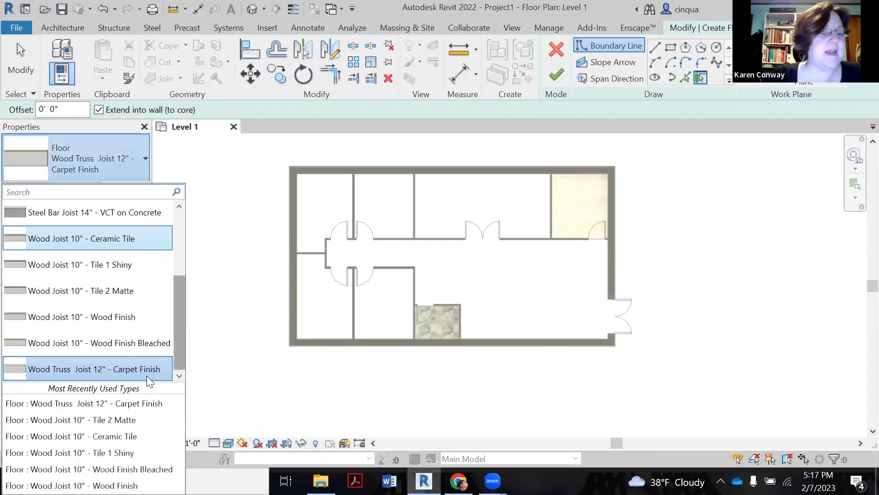
pyautogui.click(139, 372)
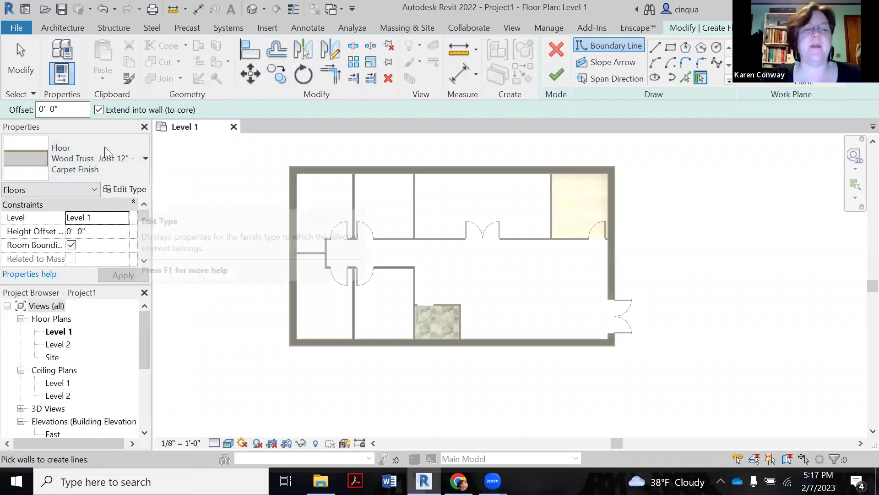
# Step: Duplicate the Carpet Finish floor type as Wood Truss Joist 12" - Carpet Verve
pyautogui.click(126, 192)
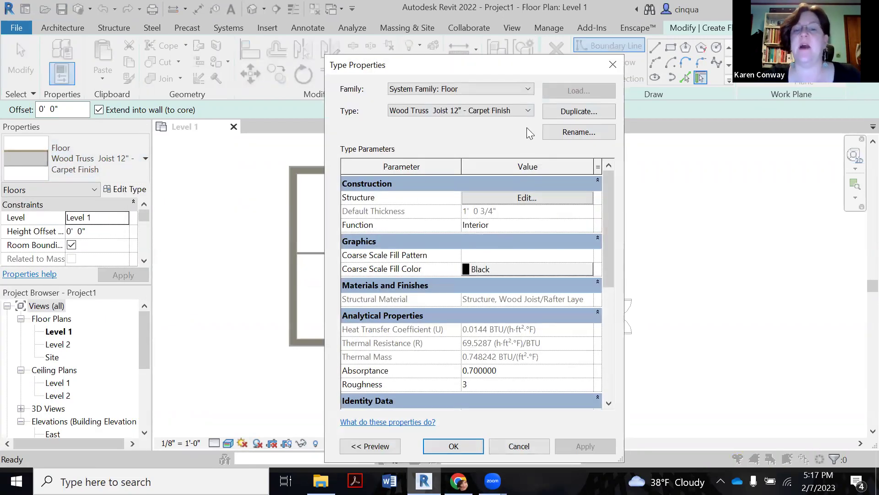
pyautogui.click(579, 111)
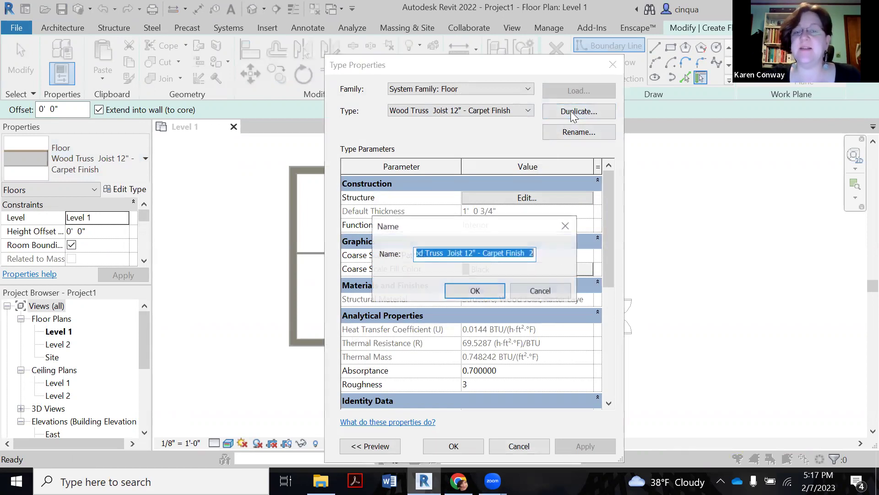
pyautogui.click(522, 251)
pyautogui.moveTo(506, 253); pyautogui.dragTo(565, 270)
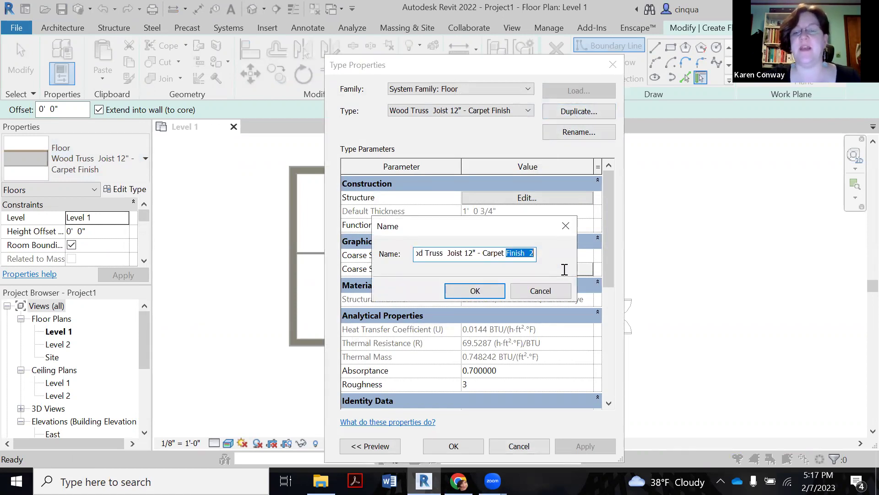
pyautogui.write('Verve')
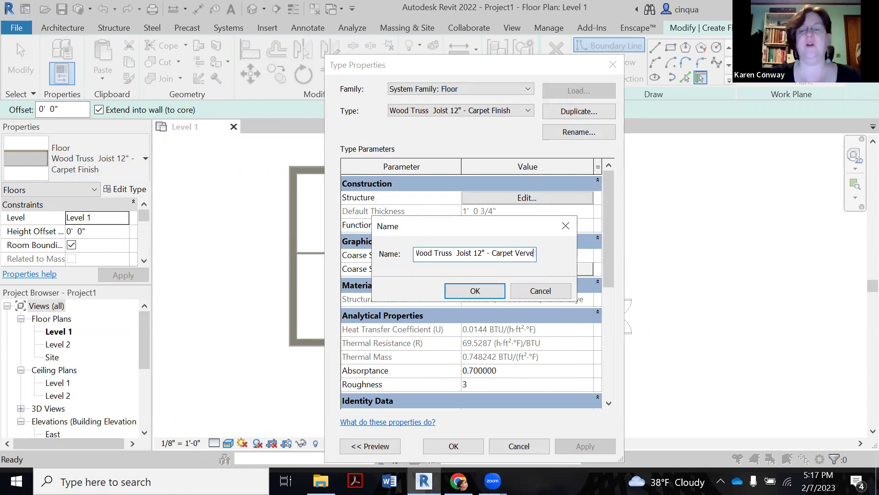
pyautogui.click(480, 286)
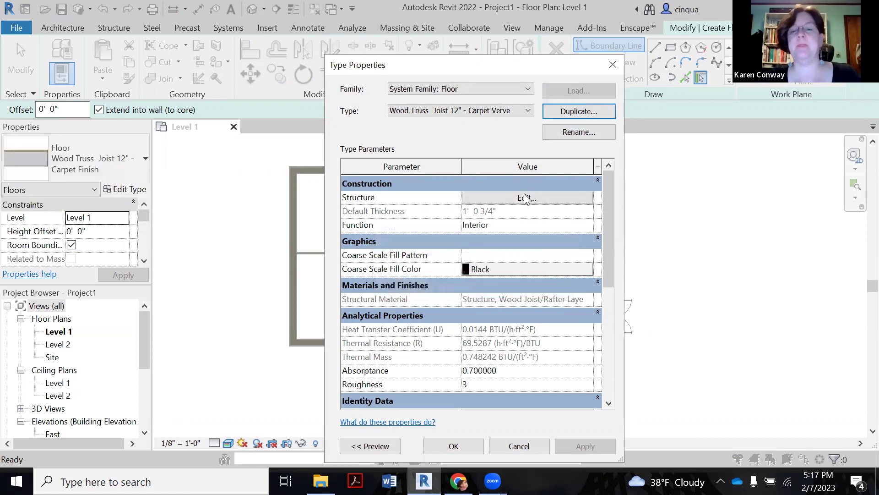
# Step: Set the Carpet Verve finish layer material to Carpet - Shaw Verve and save the type
pyautogui.click(521, 197)
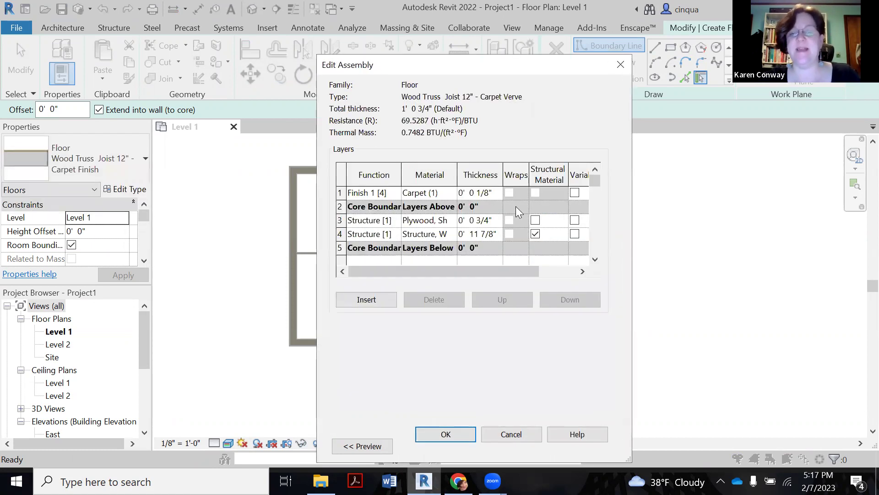
pyautogui.click(434, 193)
pyautogui.click(453, 192)
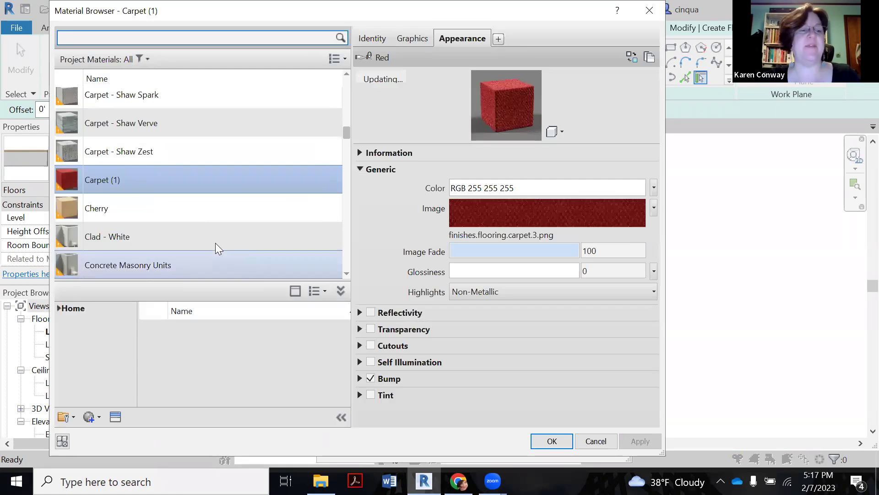
pyautogui.click(210, 133)
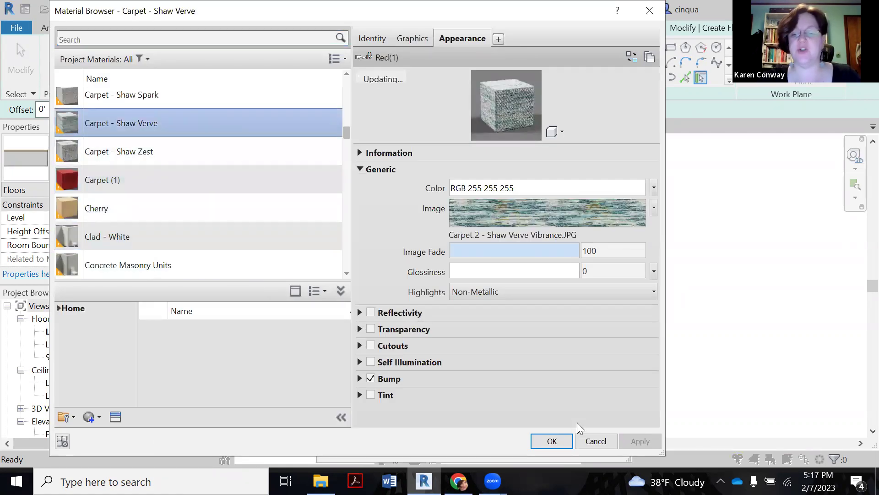
pyautogui.click(552, 441)
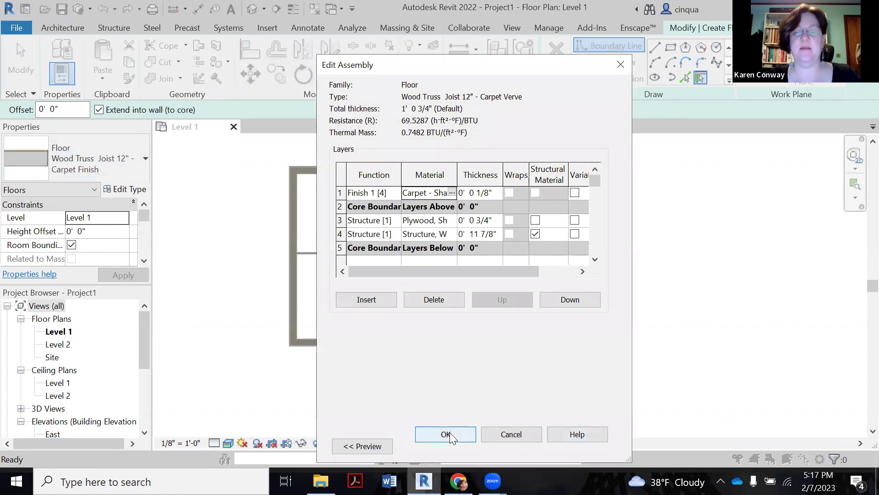
pyautogui.click(450, 433)
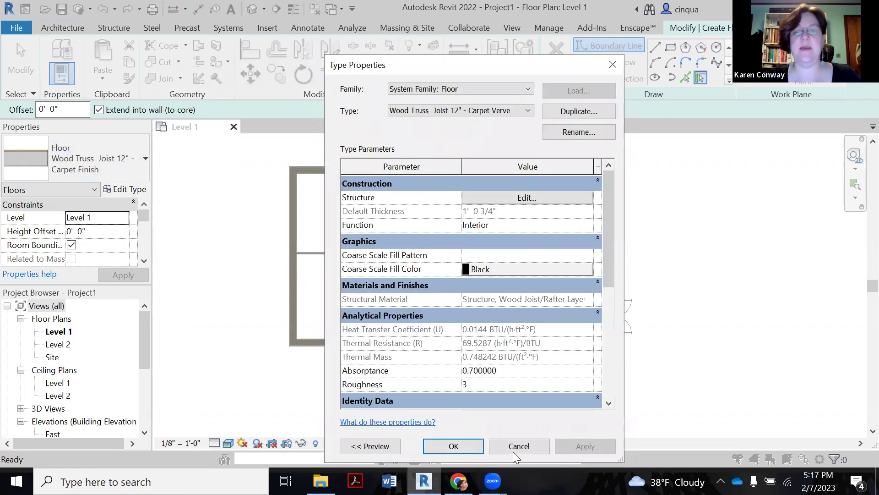
pyautogui.click(453, 446)
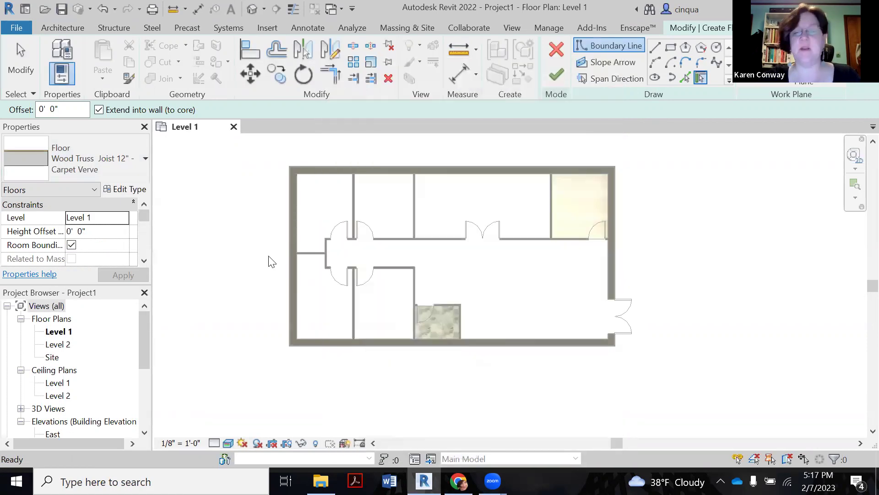
# Step: Duplicate the Carpet Finish floor type as Wood Truss Joist 12" - Carpet Spark
pyautogui.click(131, 161)
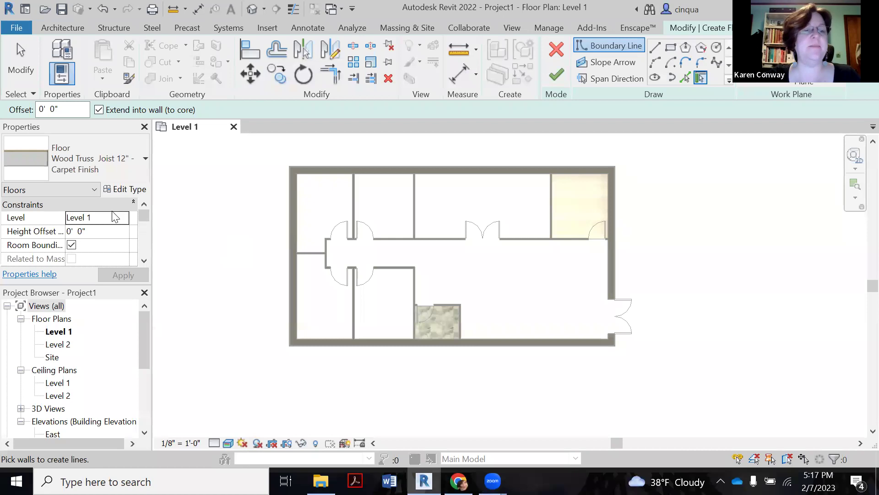
pyautogui.click(128, 190)
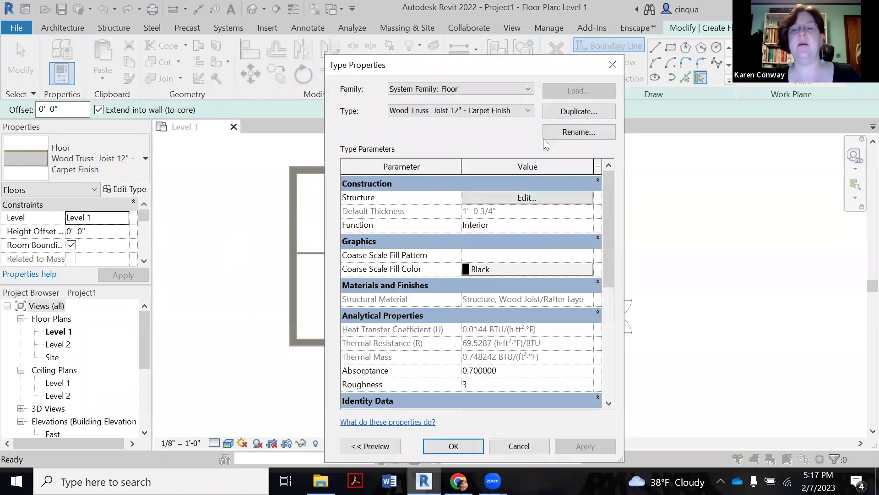
pyautogui.click(573, 112)
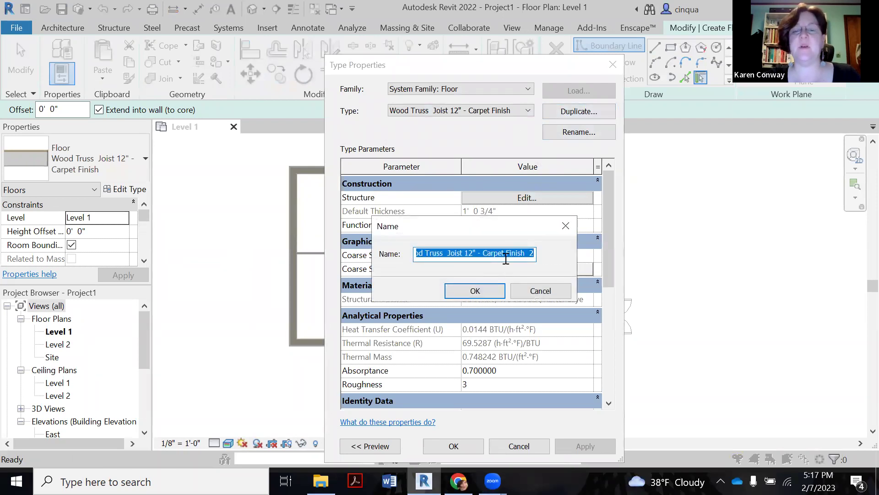
pyautogui.moveTo(506, 259); pyautogui.dragTo(537, 257)
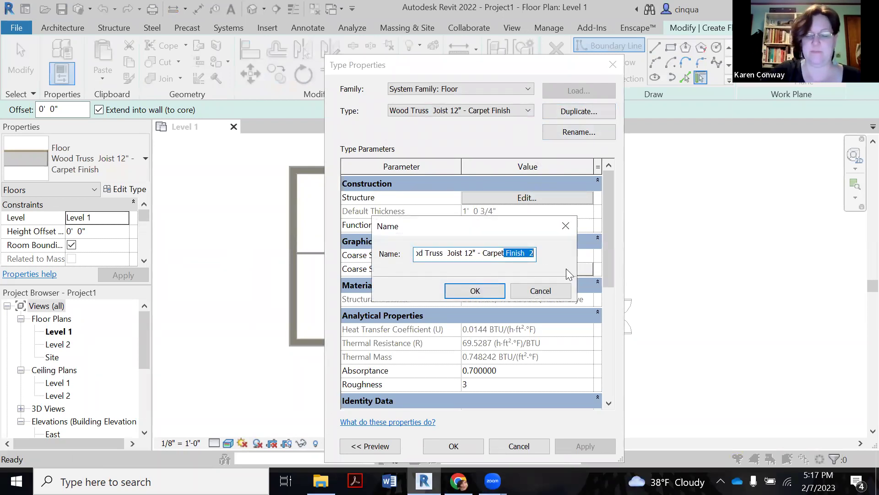
pyautogui.press('BackSpace')
pyautogui.write('Spar')
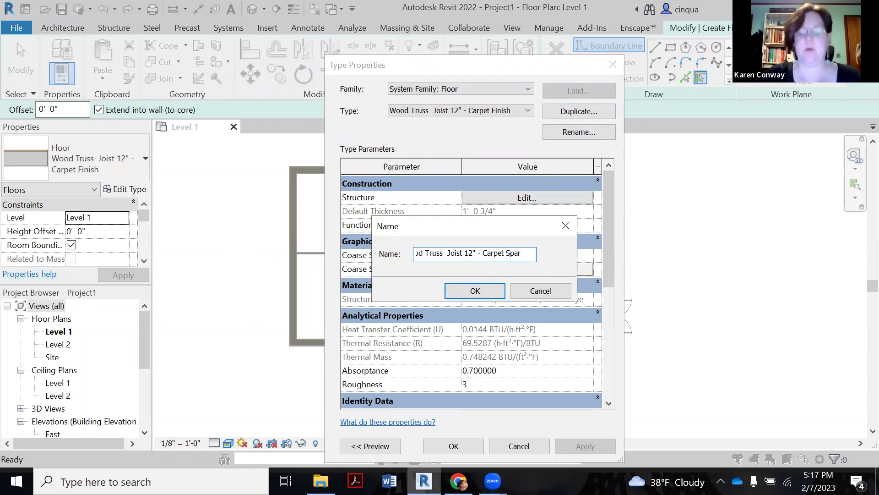
pyautogui.write('k')
pyautogui.click(489, 288)
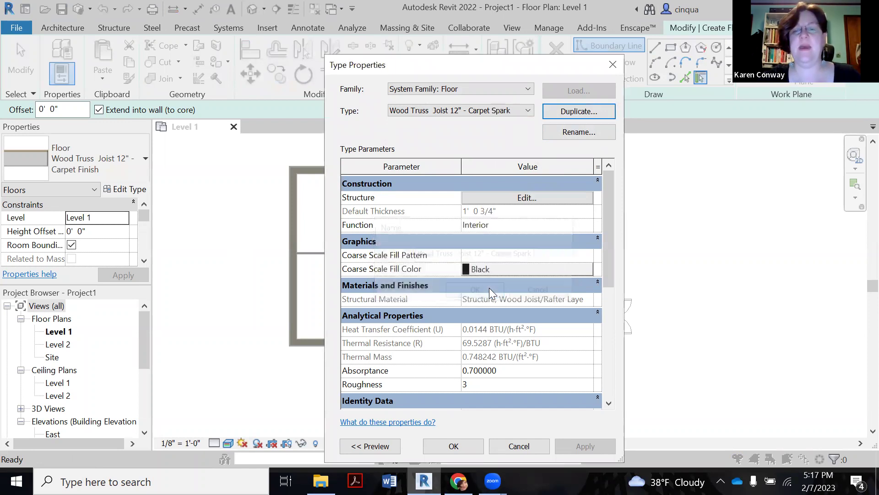
# Step: Set the Carpet Spark finish layer material to Carpet - Shaw Spark and save the type
pyautogui.click(546, 196)
pyautogui.click(440, 192)
pyautogui.click(455, 194)
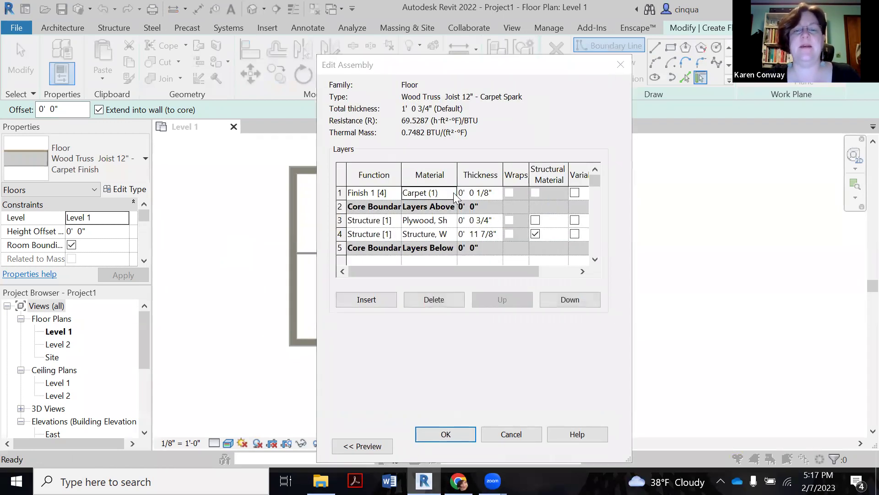
pyautogui.click(239, 106)
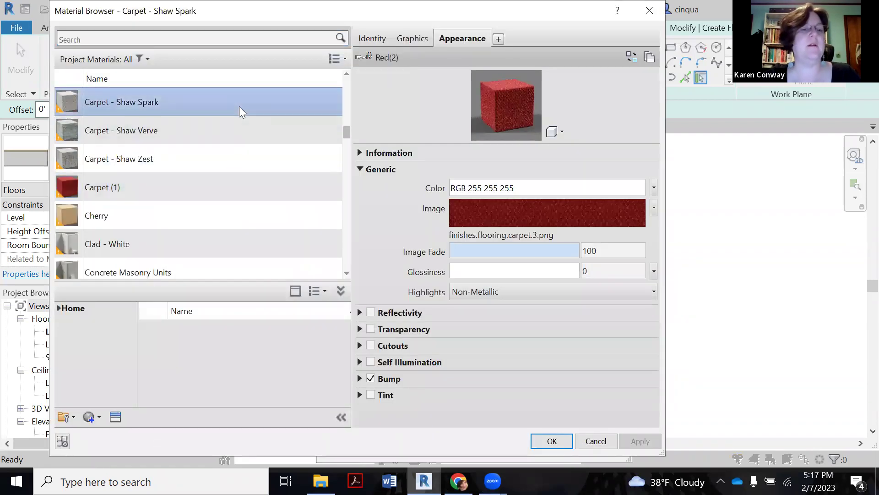
pyautogui.click(553, 440)
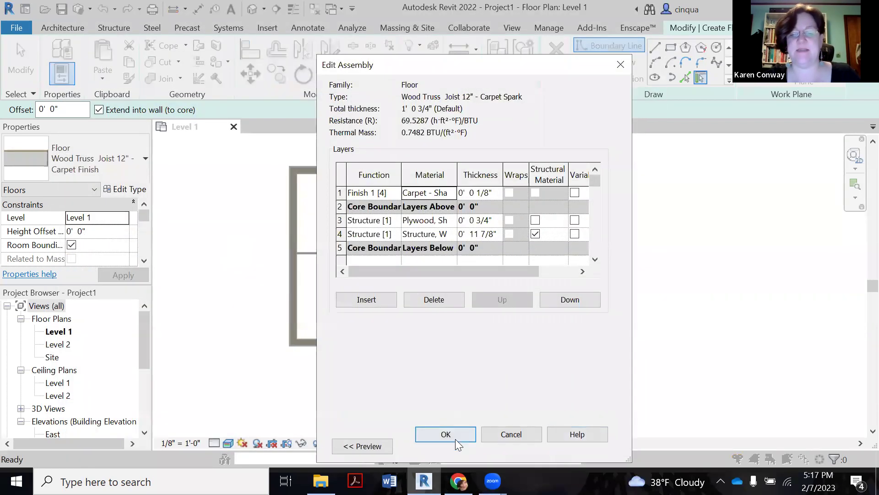
pyautogui.click(455, 439)
pyautogui.click(456, 443)
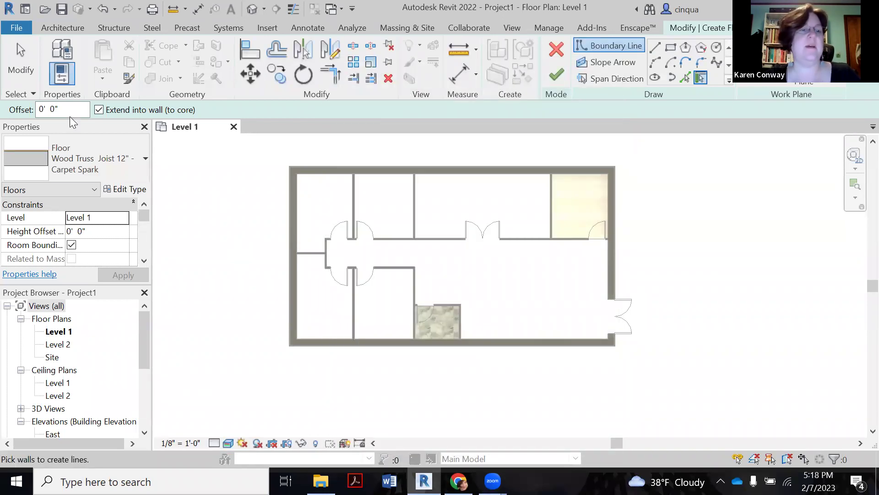
# Step: Reselect Carpet Finish and duplicate it as Wood Truss Joist 12" - Carpet Zest
pyautogui.click(121, 158)
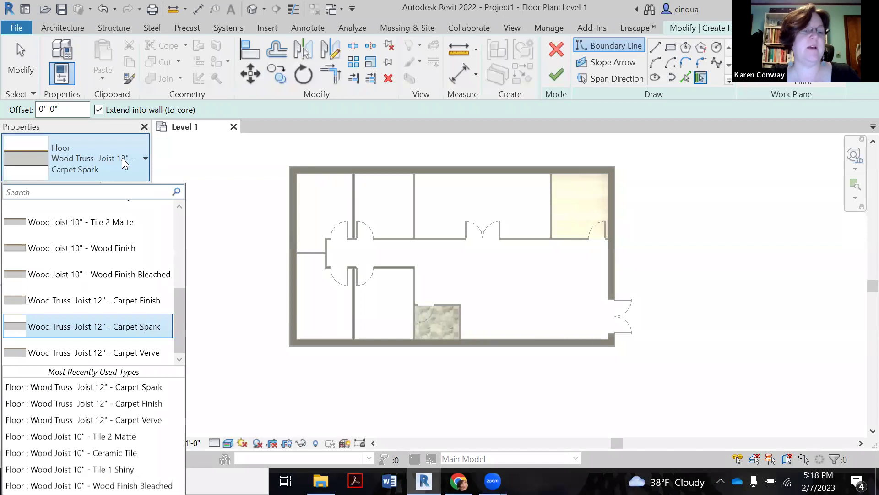
pyautogui.click(158, 301)
pyautogui.click(126, 190)
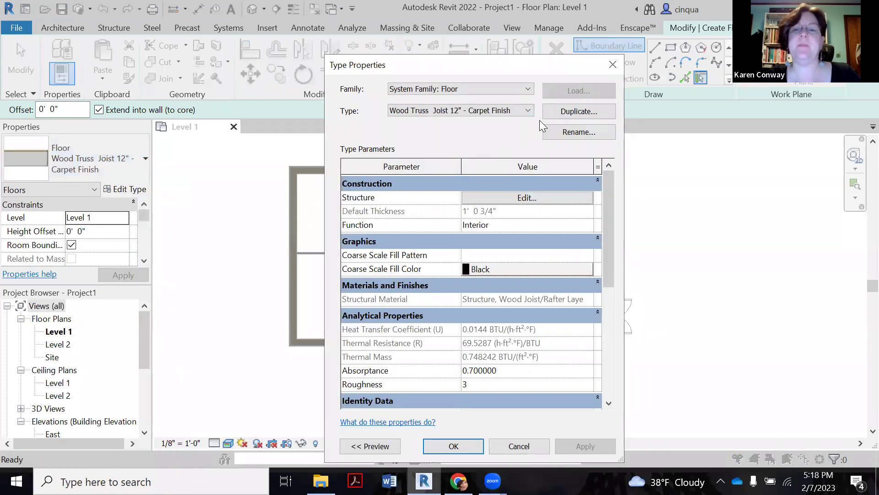
pyautogui.click(574, 111)
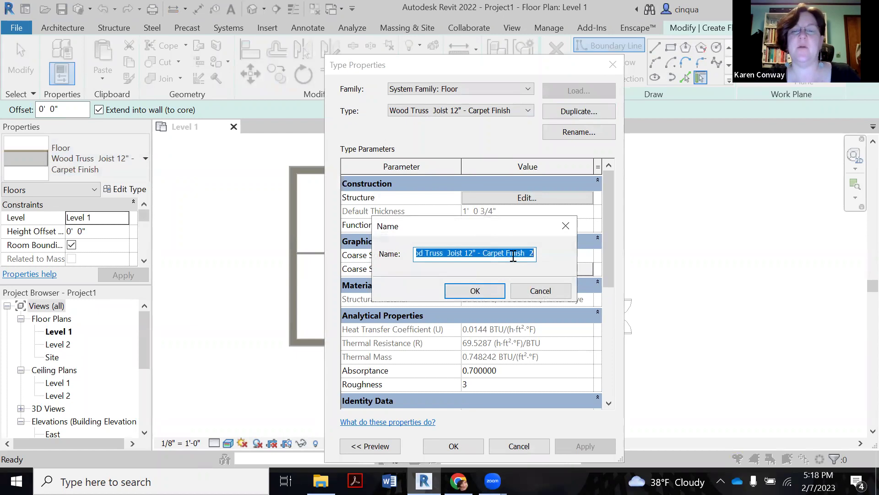
pyautogui.moveTo(509, 254); pyautogui.dragTo(596, 279)
pyautogui.press('BackSpace')
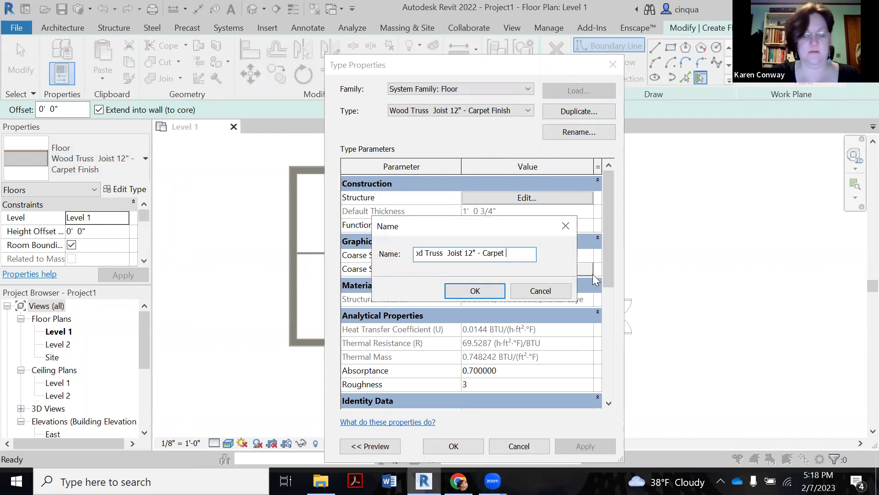
pyautogui.click(475, 291)
# Step: Set the Carpet Zest finish layer material to Carpet - Shaw Zest and save the type
pyautogui.click(544, 200)
pyautogui.click(440, 193)
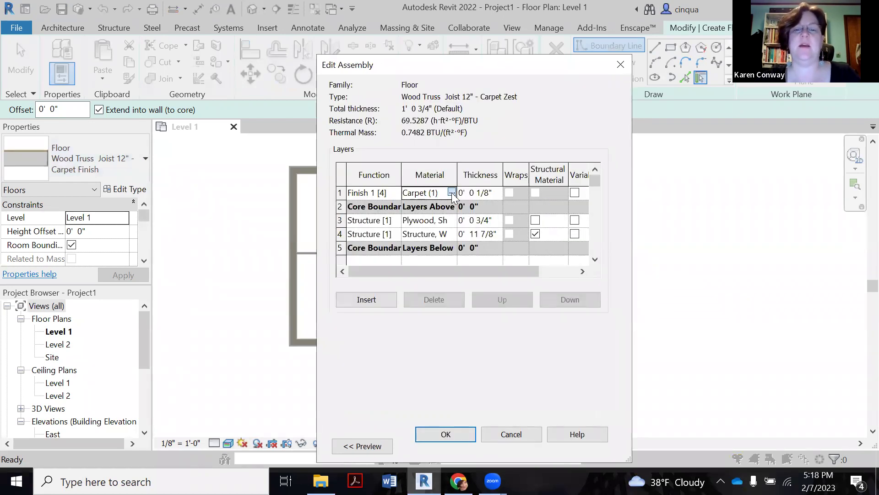
pyautogui.click(452, 193)
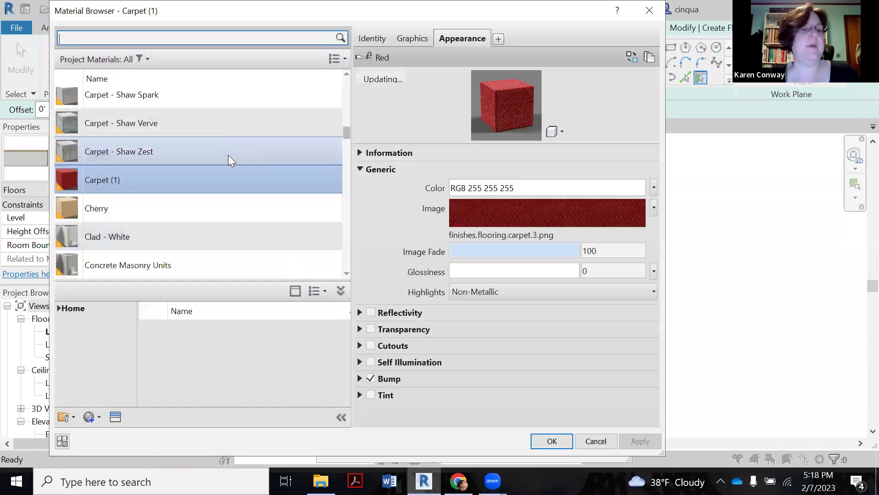
pyautogui.click(228, 155)
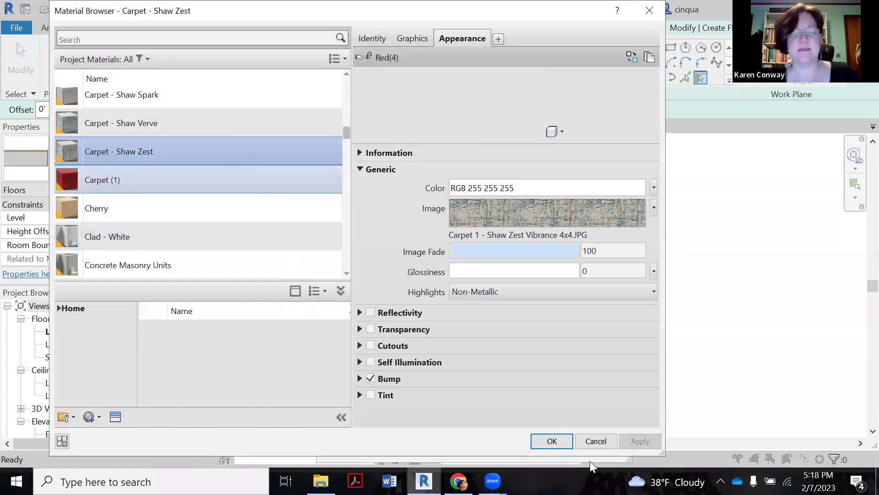
pyautogui.click(553, 440)
pyautogui.click(475, 433)
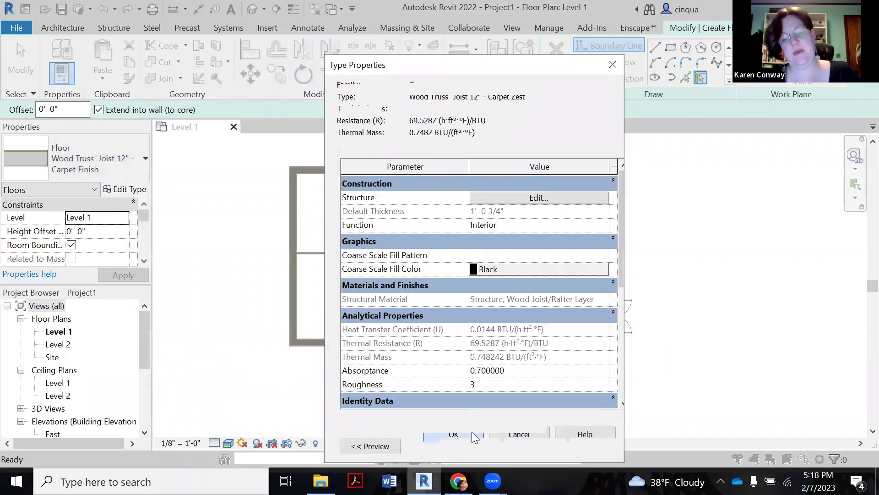
pyautogui.click(459, 447)
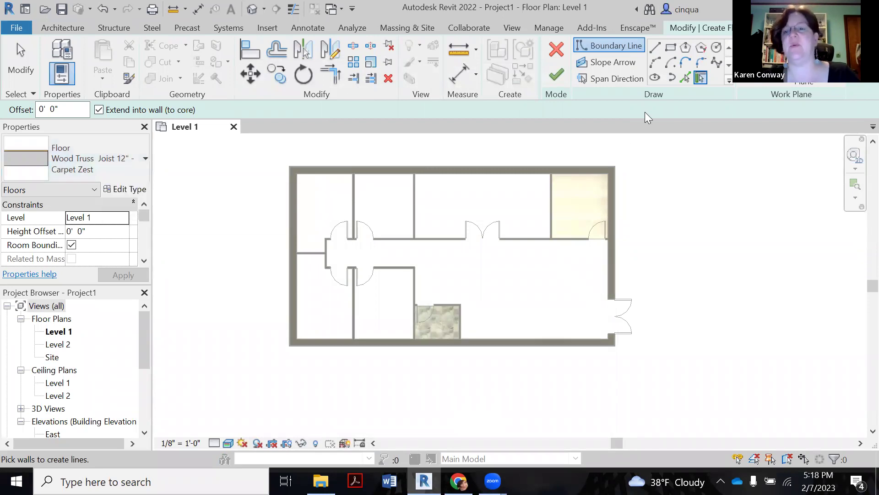
# Step: Sketch a rectangular boundary around the second top-row office beside the corridor
pyautogui.click(670, 47)
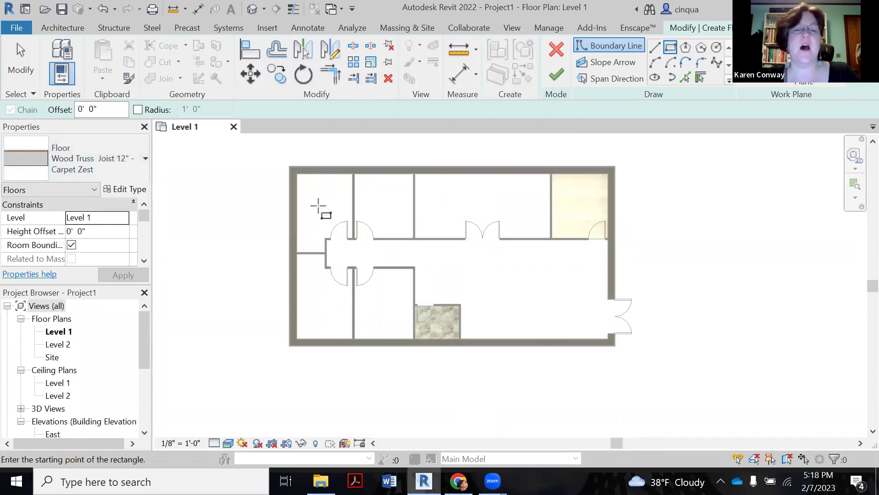
pyautogui.scroll(2, 373, 202)
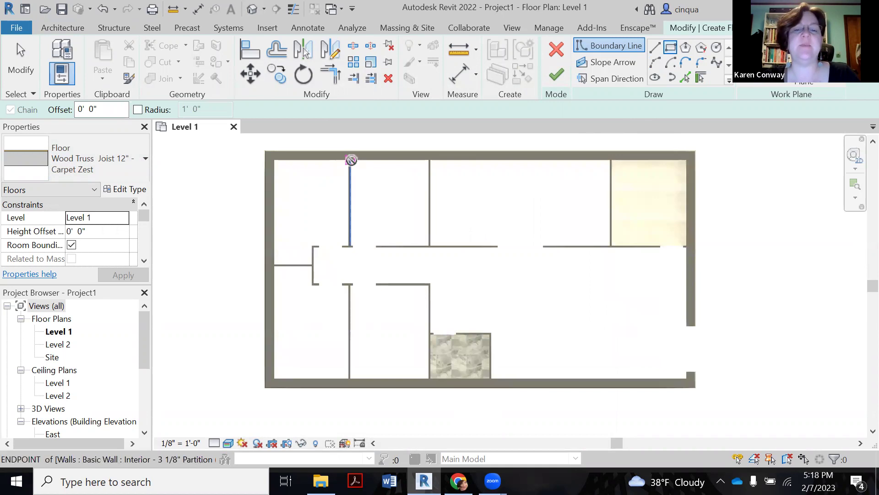
pyautogui.click(351, 160)
pyautogui.click(428, 245)
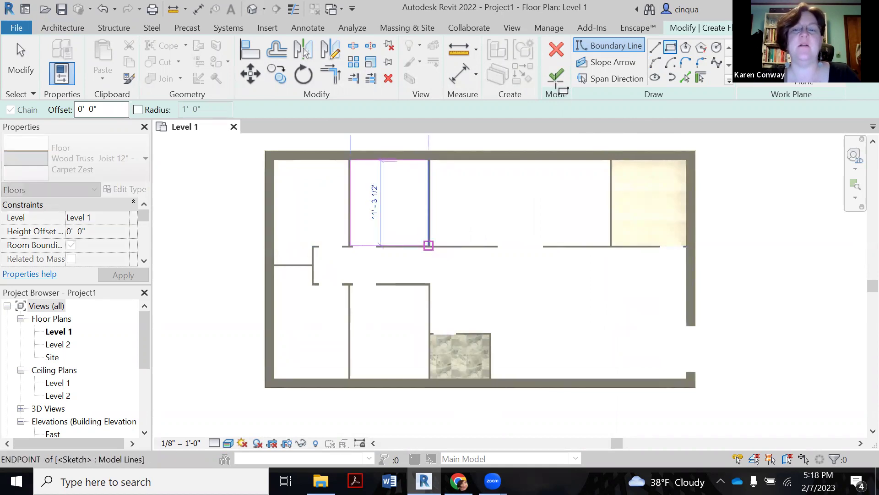
# Step: Finish the Carpet Zest floor sketch and deselect the new floor
pyautogui.click(557, 76)
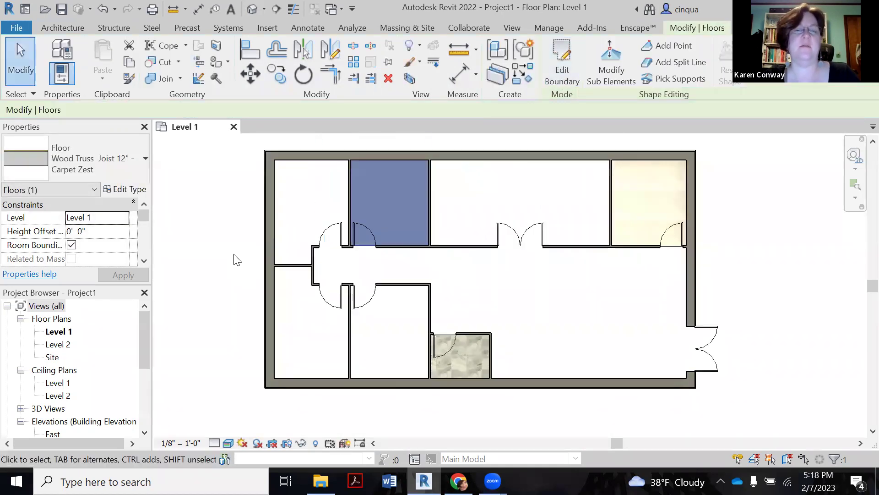
pyautogui.click(237, 259)
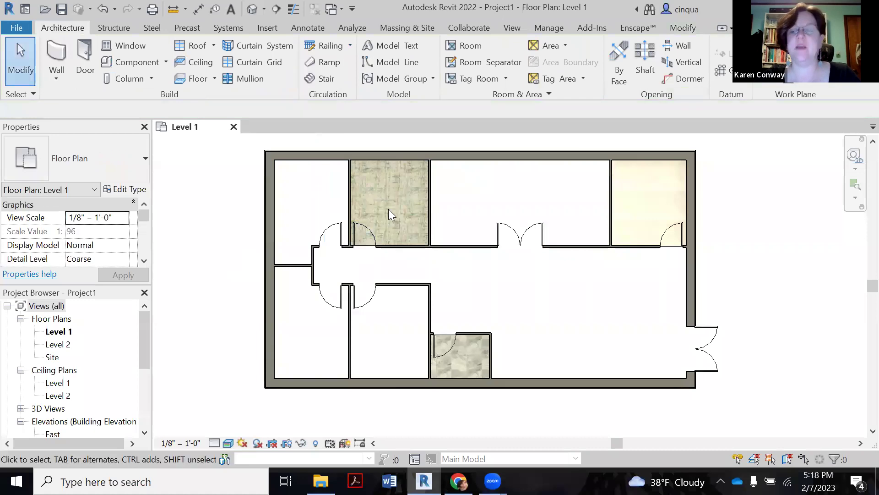
pyautogui.scroll(1, 389, 208)
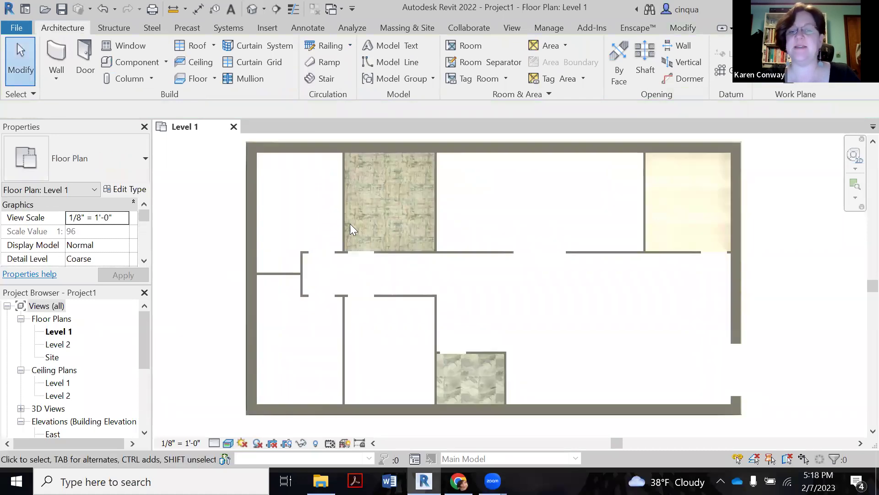
pyautogui.click(214, 443)
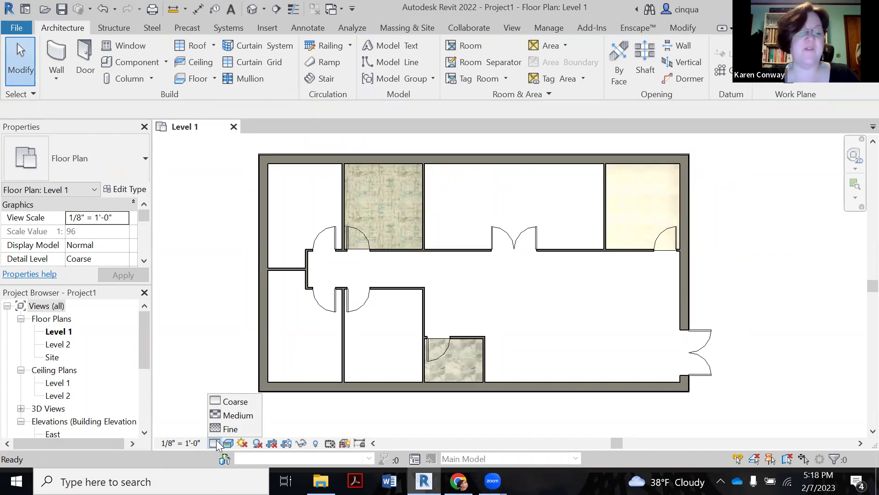
pyautogui.click(227, 444)
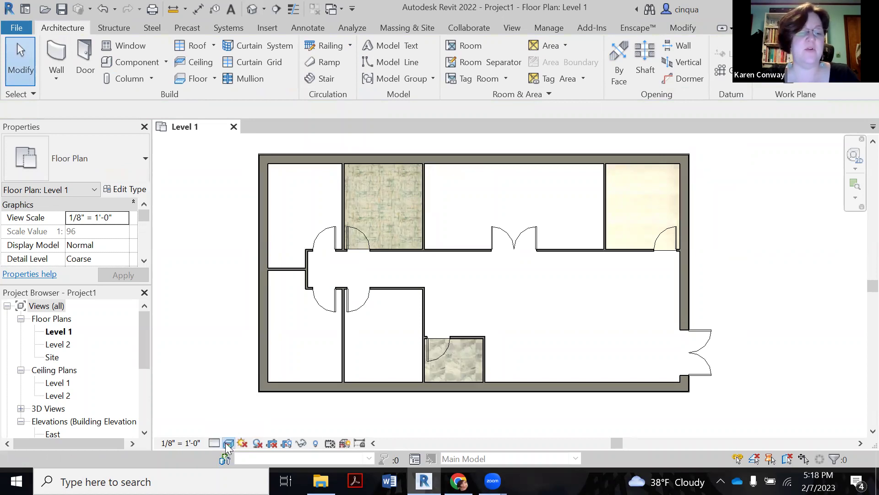
pyautogui.click(227, 443)
pyautogui.click(251, 389)
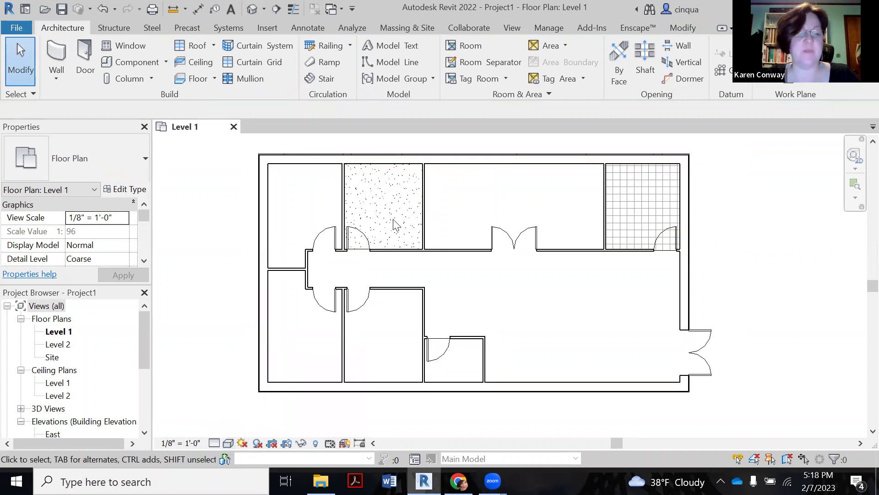
pyautogui.click(214, 444)
pyautogui.click(227, 443)
pyautogui.click(227, 444)
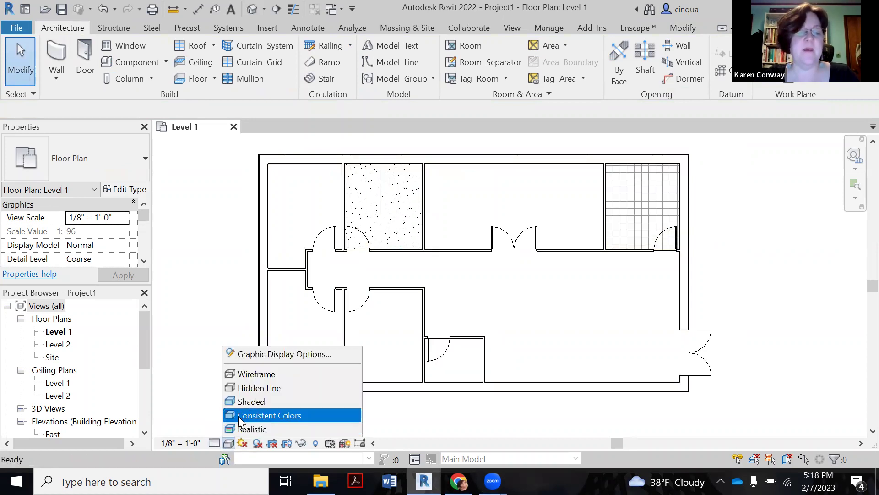
pyautogui.click(241, 415)
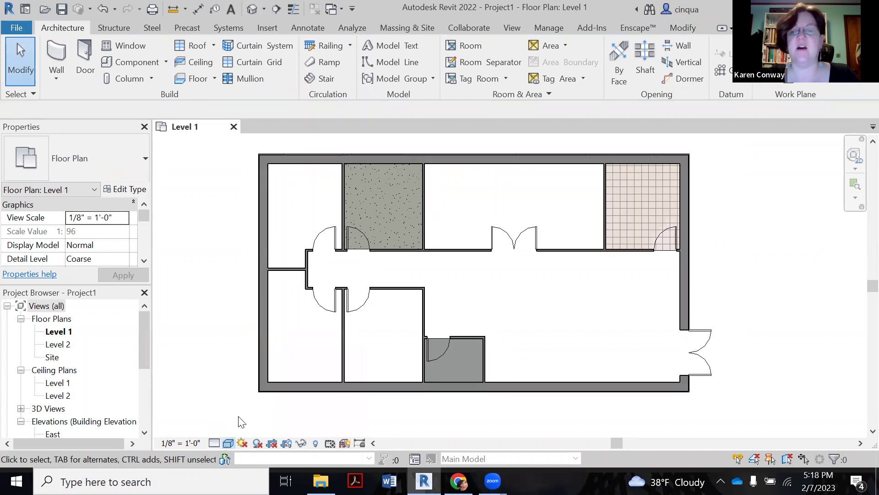
pyautogui.click(228, 443)
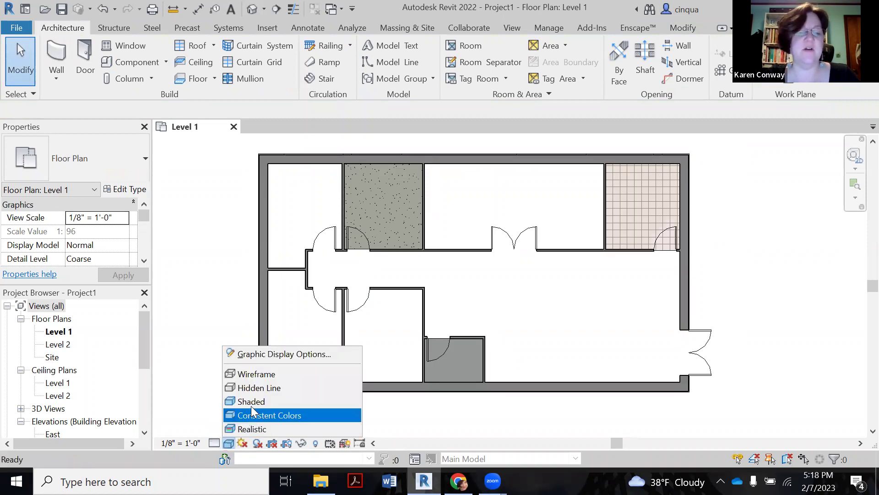
pyautogui.click(252, 429)
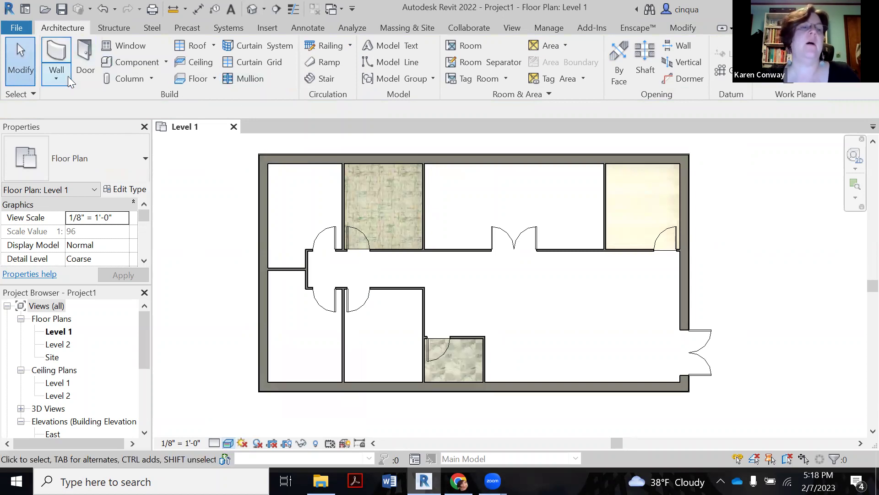
# Step: Start an architectural floor using the Carpet Verve floor type
pyautogui.click(212, 78)
pyautogui.click(217, 96)
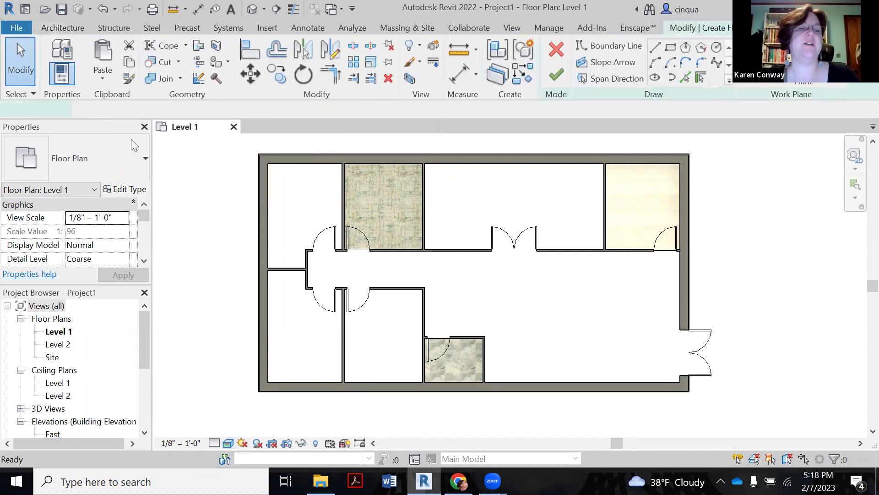
pyautogui.click(142, 158)
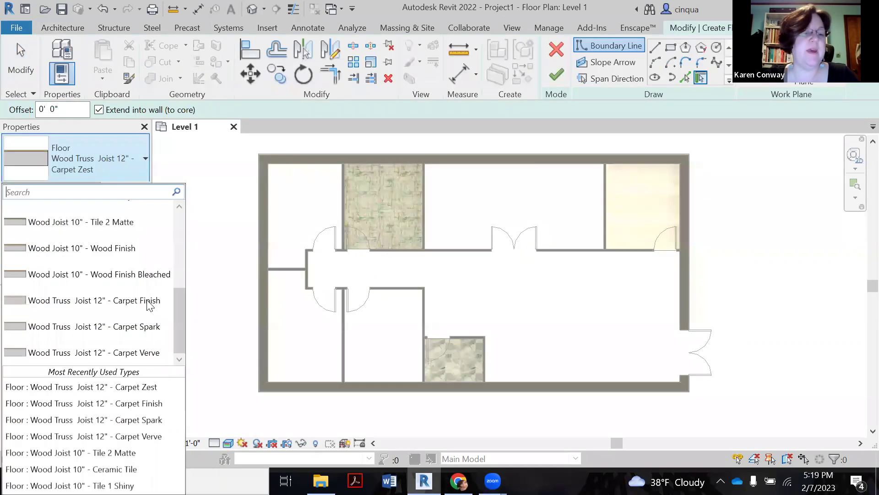
pyautogui.click(149, 353)
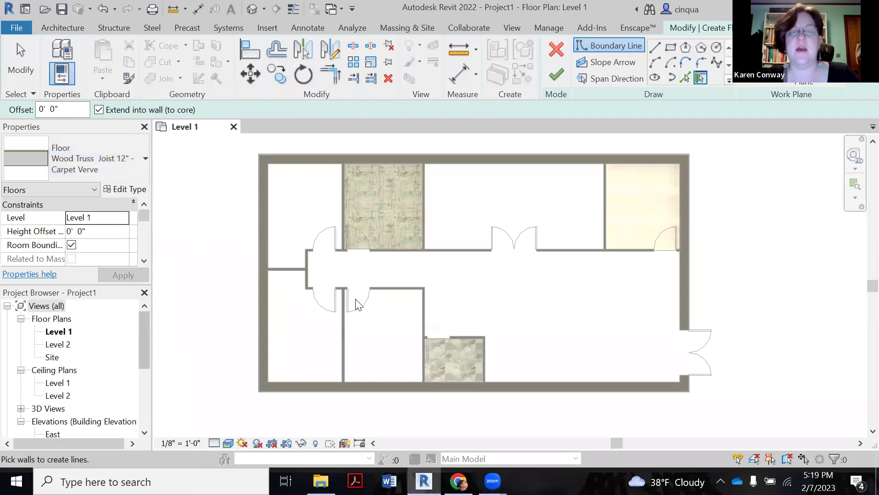
# Step: Draw a rectangular boundary around the lower office next to the tiled room and finish the floor
pyautogui.click(670, 46)
pyautogui.scroll(3, 355, 293)
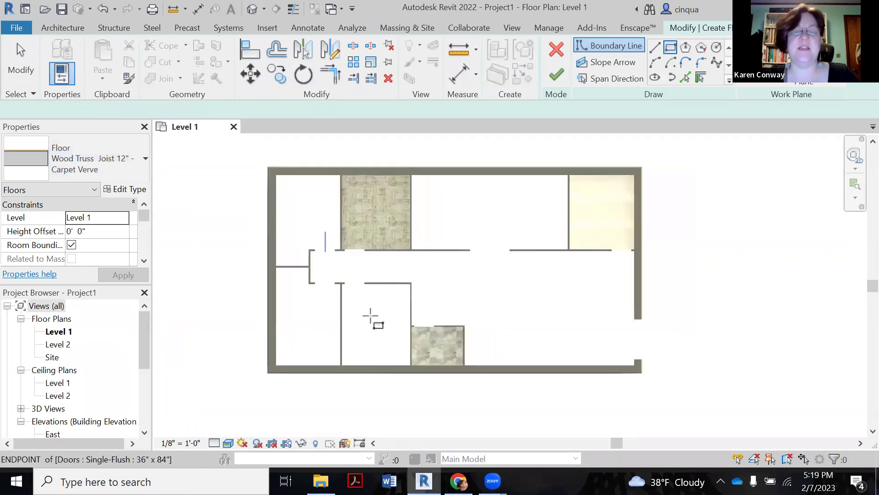
pyautogui.scroll(-1, 348, 275)
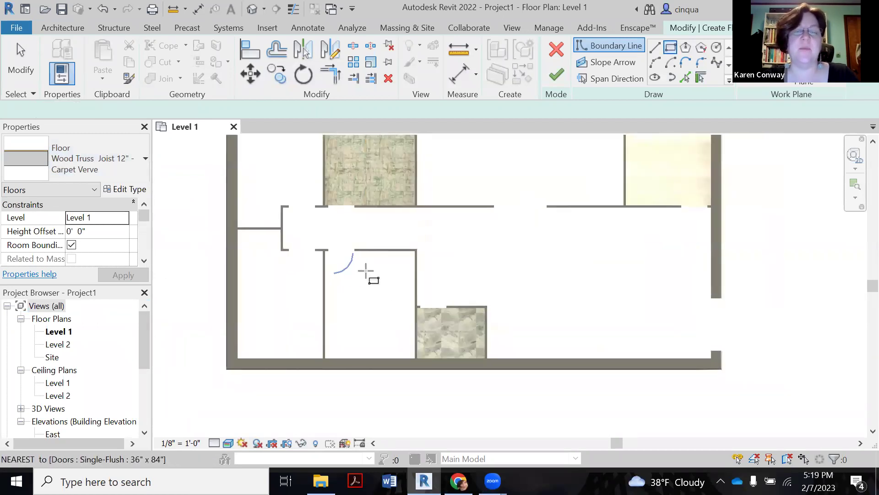
pyautogui.scroll(-2, 399, 256)
pyautogui.click(398, 254)
pyautogui.scroll(1, 352, 309)
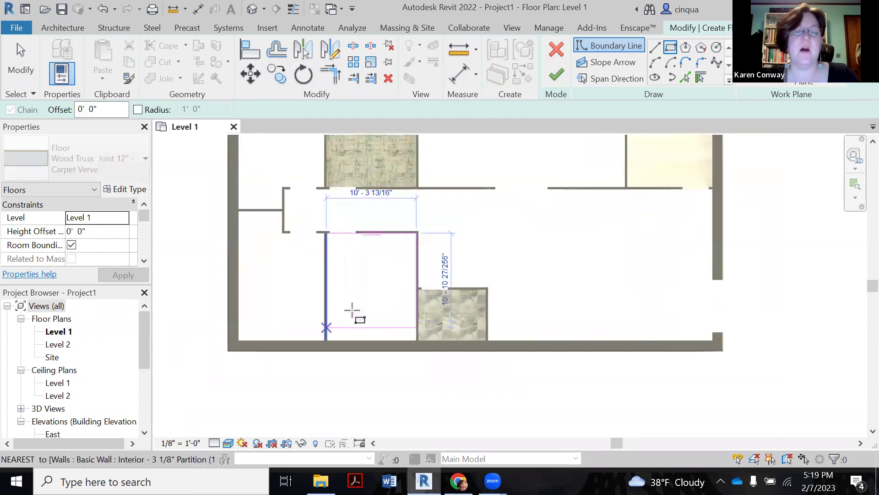
pyautogui.click(326, 340)
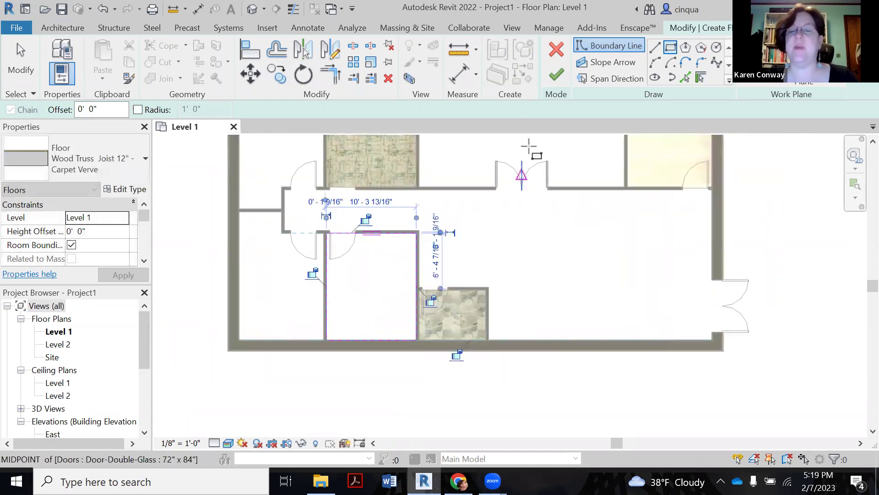
pyautogui.click(555, 75)
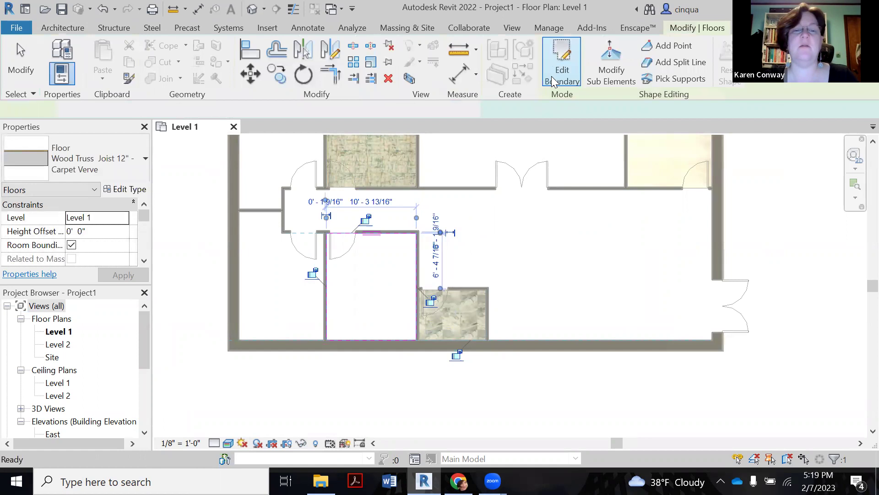
pyautogui.click(204, 271)
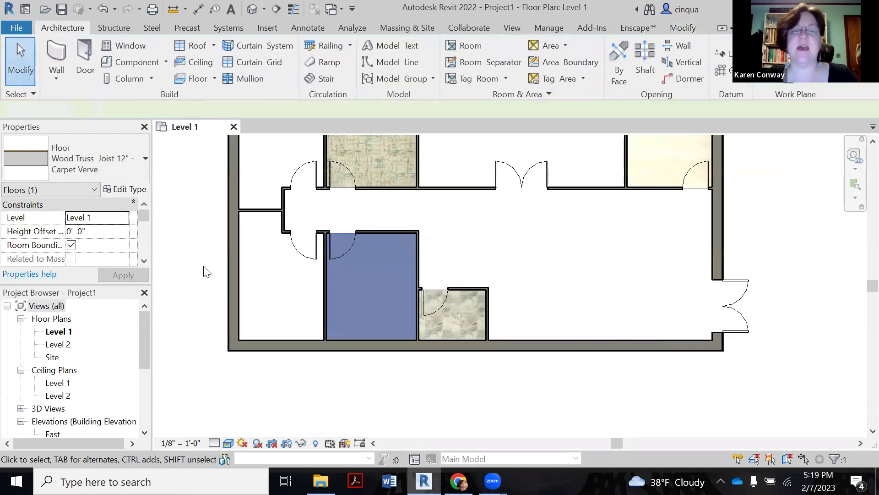
pyautogui.scroll(5, 367, 248)
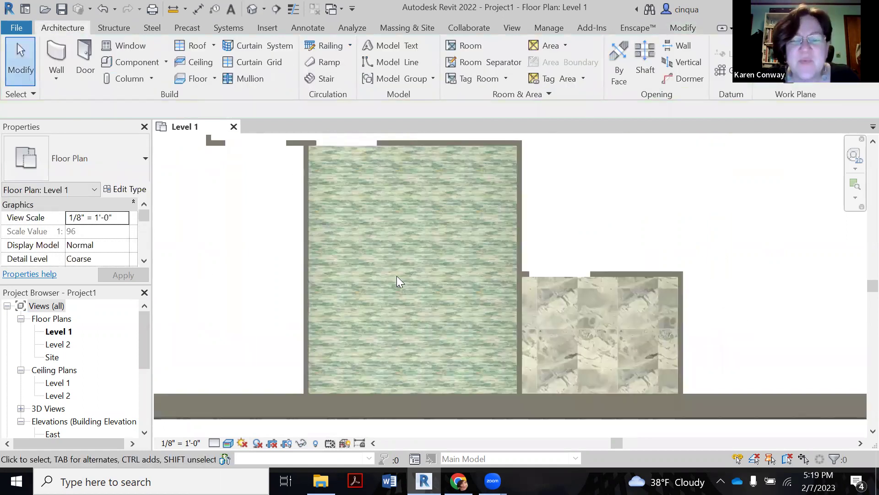
pyautogui.scroll(-3, 393, 273)
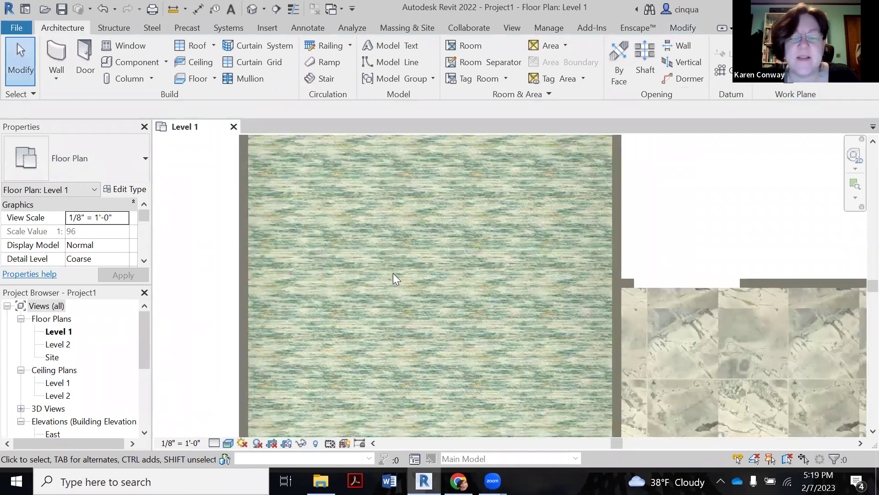
pyautogui.scroll(1, 394, 273)
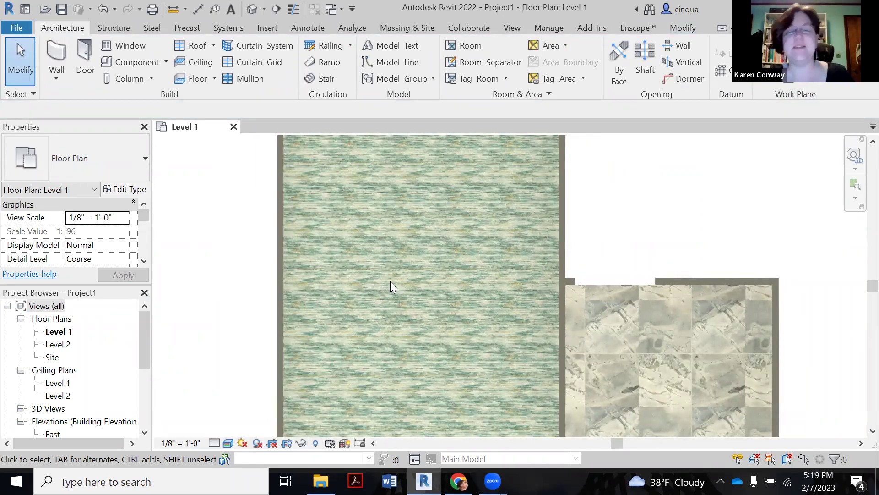
pyautogui.scroll(-5, 391, 282)
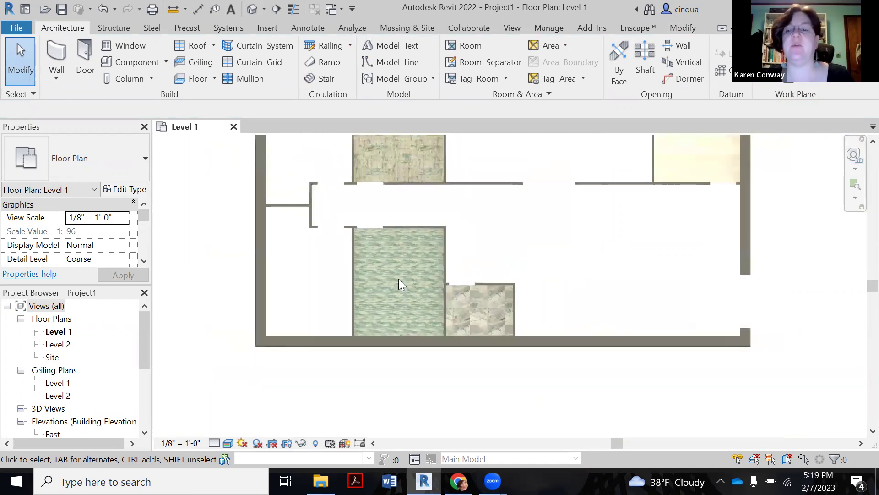
pyautogui.scroll(-1, 311, 307)
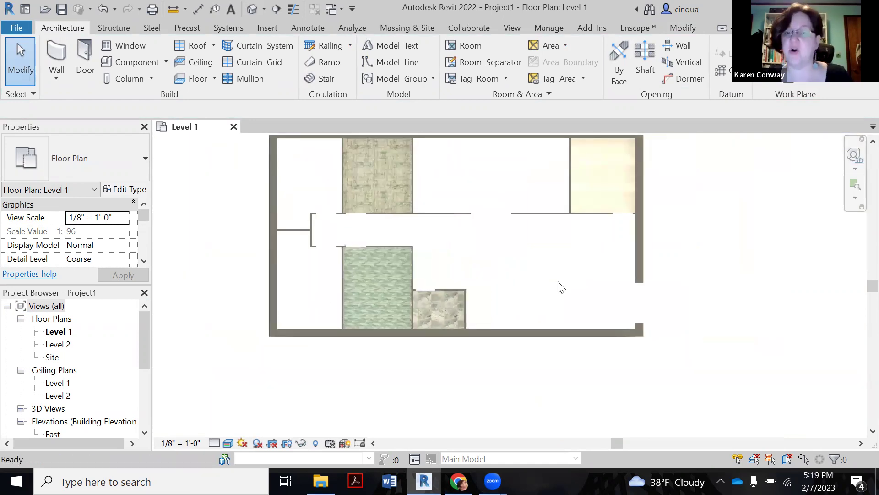